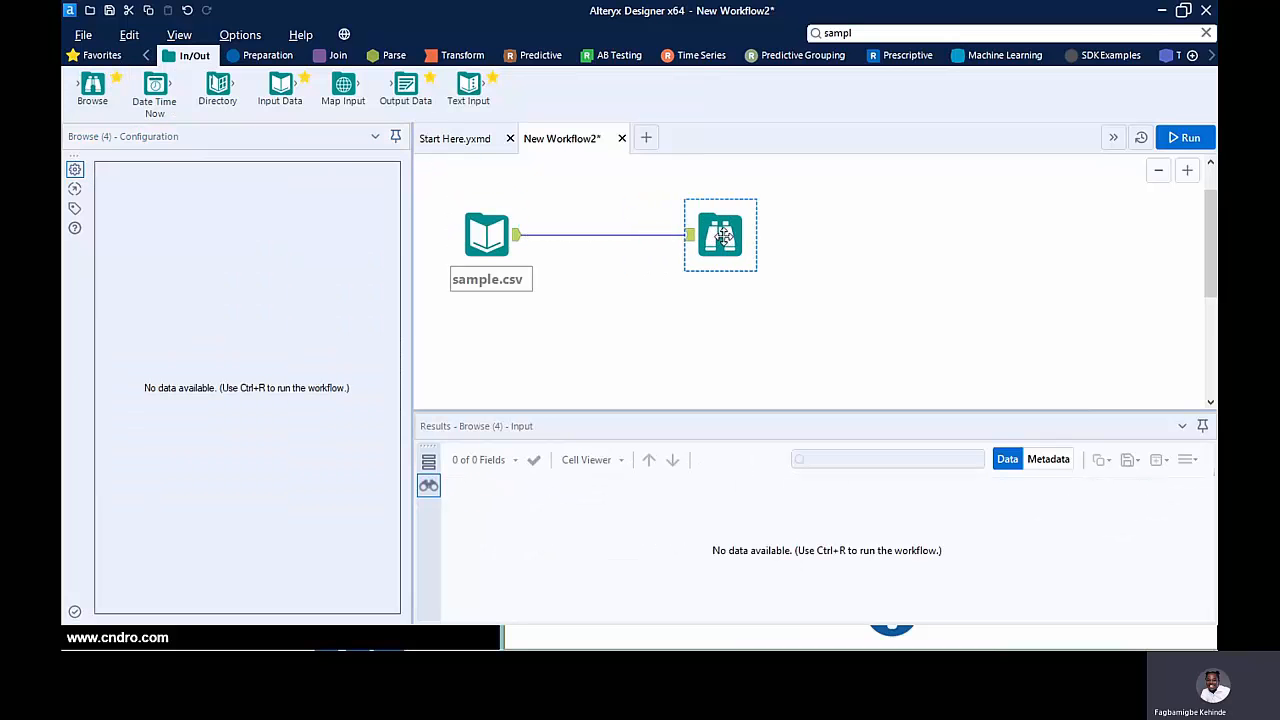
Run the workflow to load the sample.csv records into the Browse tool
{"action": "left_click", "coordinate": [1184, 137]}
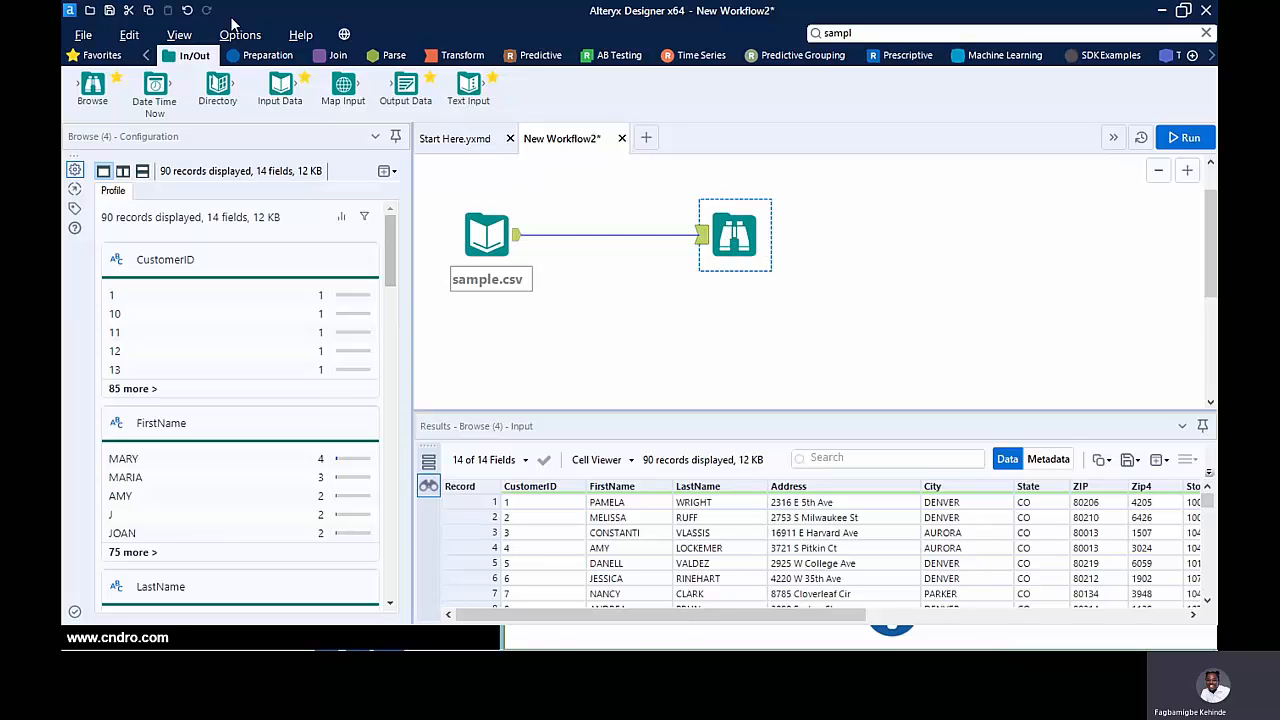
Check in the tool palette configuration that the Sample tool is enabled under the Preparation category
{"action": "left_click", "coordinate": [269, 56]}
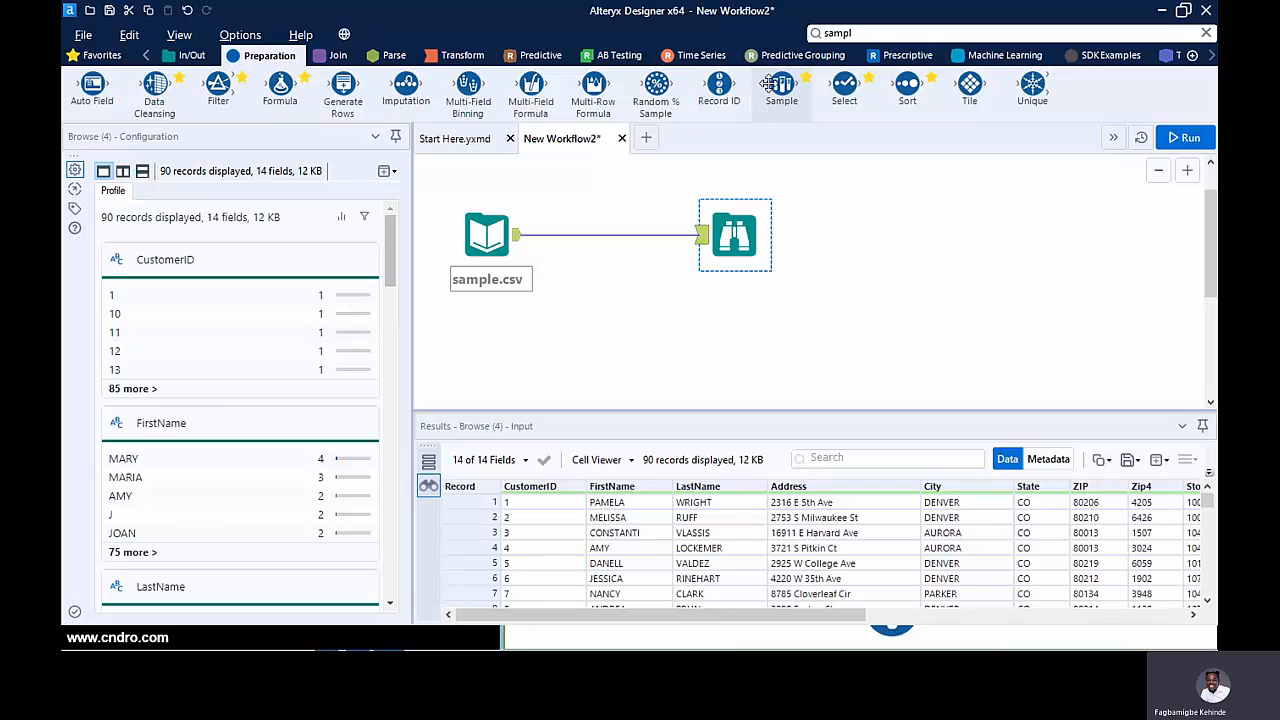
{"action": "left_click", "coordinate": [1194, 60]}
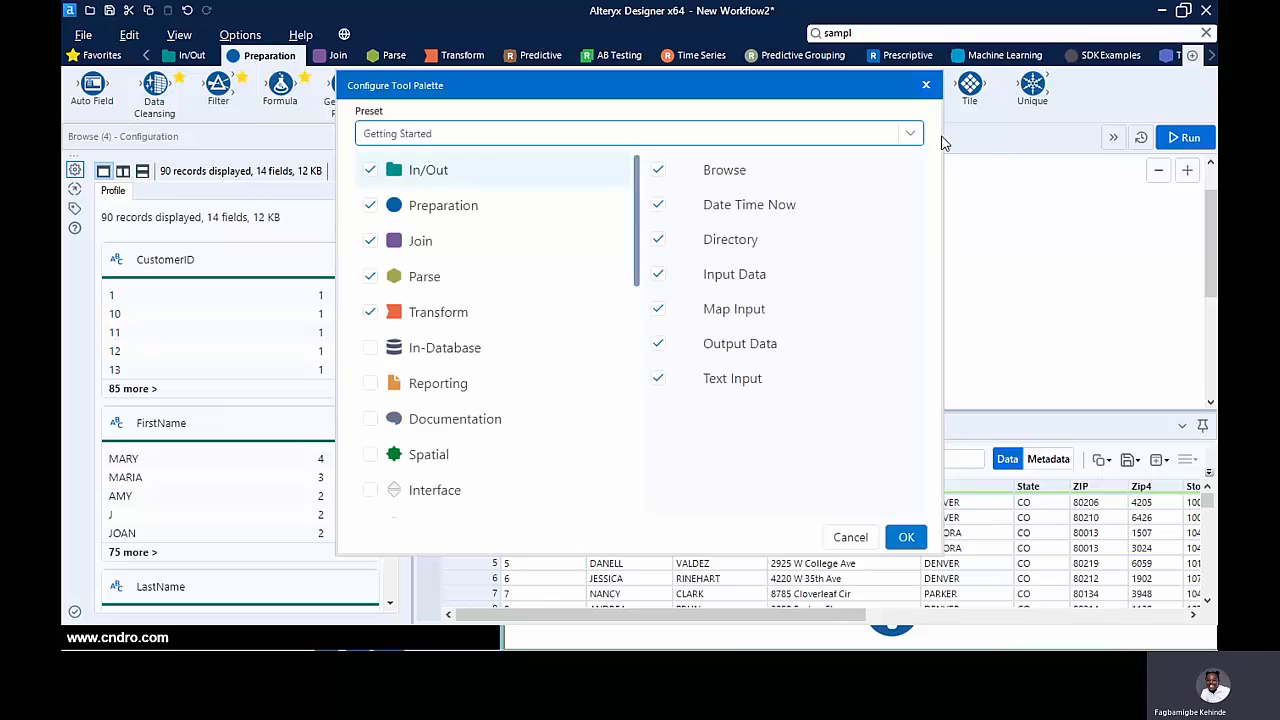
{"action": "left_click", "coordinate": [486, 210]}
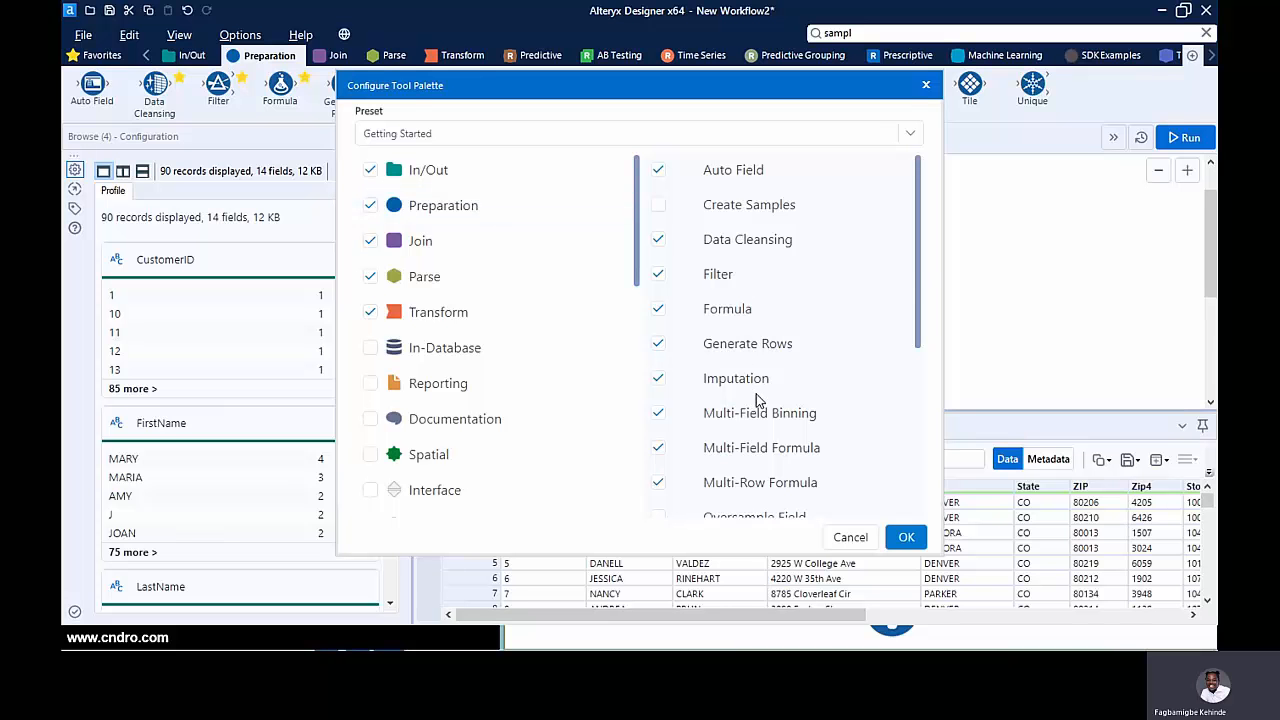
{"action": "left_click_drag", "start_coordinate": [920, 263], "coordinate": [920, 393]}
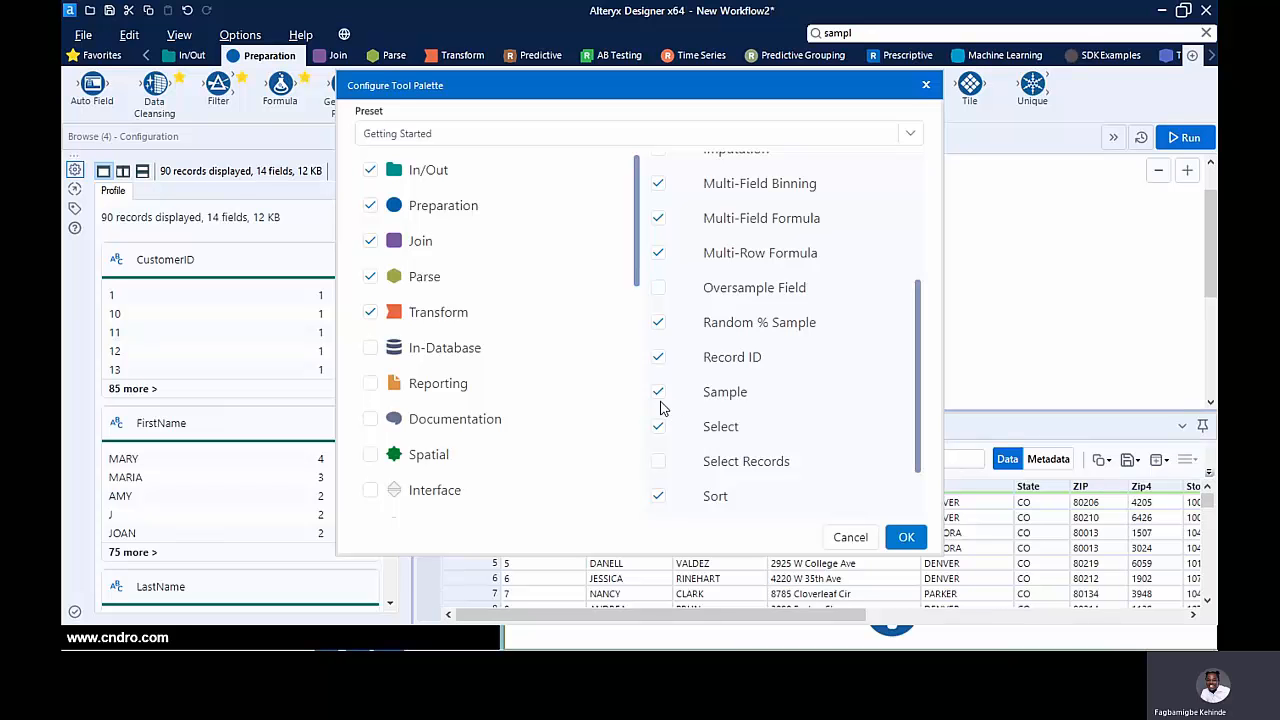
{"action": "left_click", "coordinate": [907, 539]}
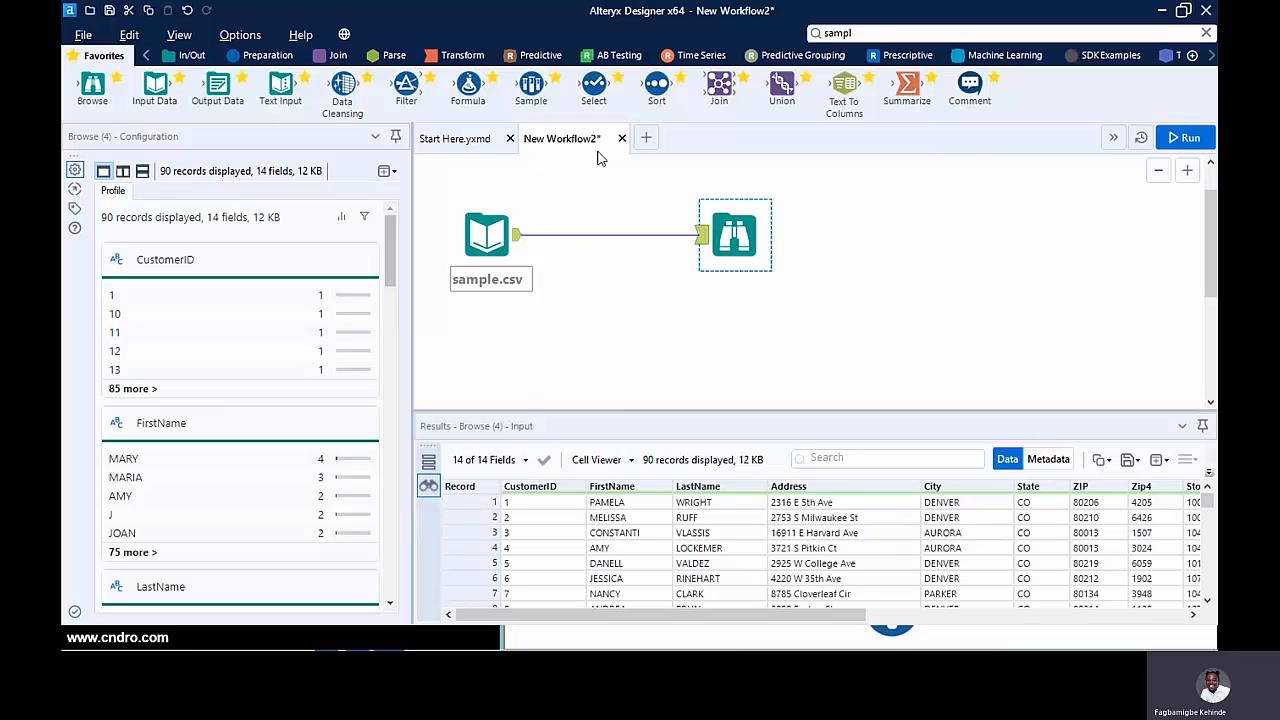
Insert a Sample tool between the sample.csv input and the Browse tool, keeping the first N rows with N = 5
{"action": "left_click_drag", "start_coordinate": [540, 104], "coordinate": [605, 232]}
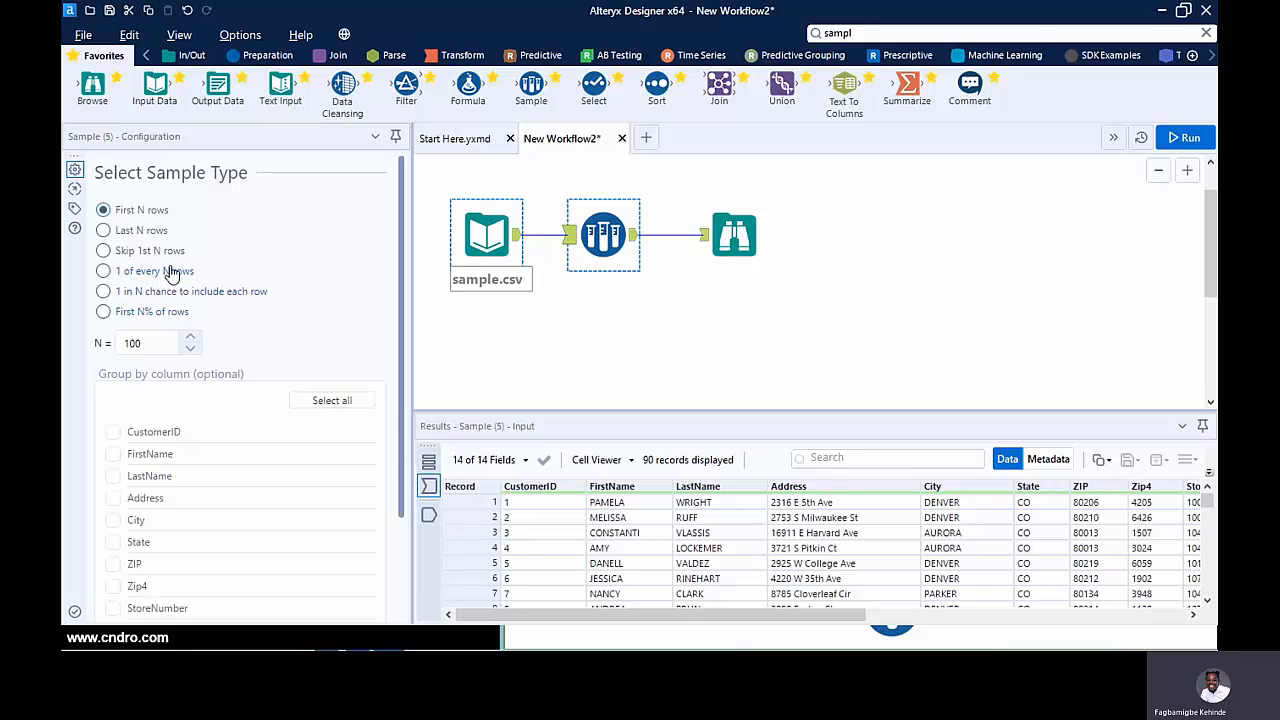
{"action": "left_click", "coordinate": [147, 345]}
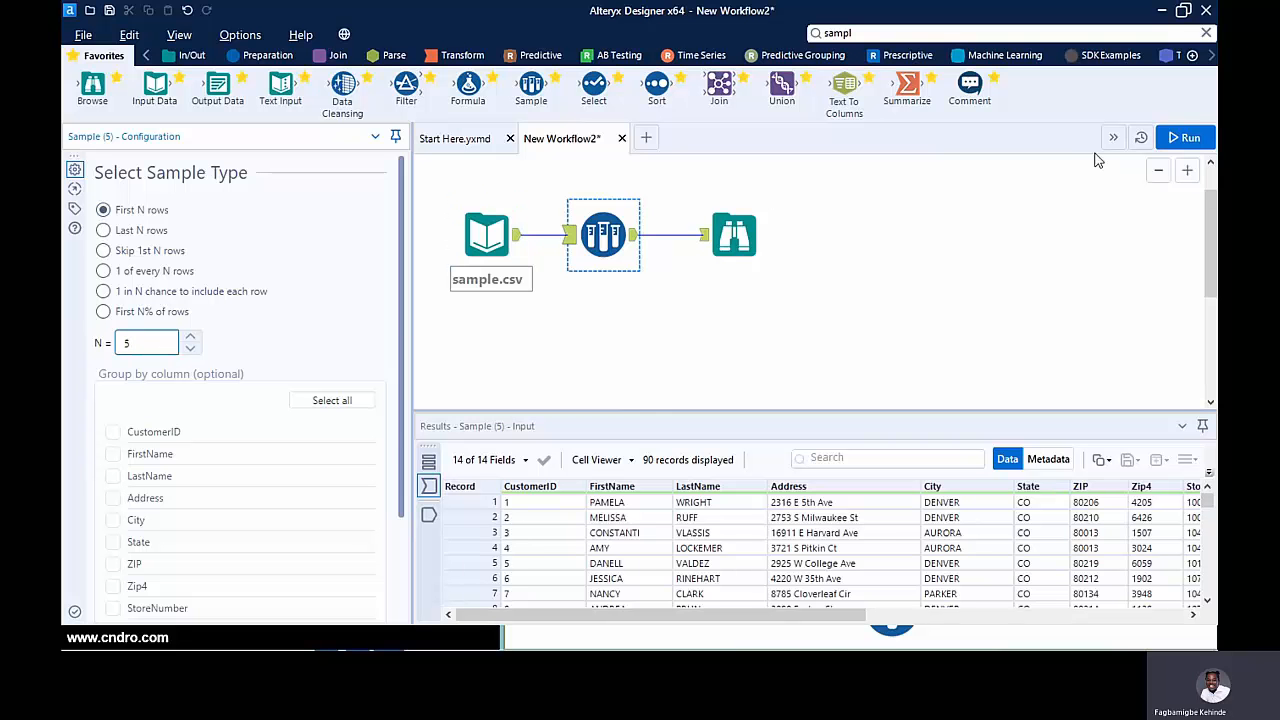
{"action": "type", "text": "5"}
{"action": "left_click", "coordinate": [955, 248]}
Run the workflow and show the first-rows sample in the Browse tool
{"action": "key", "text": "ctrl+r"}
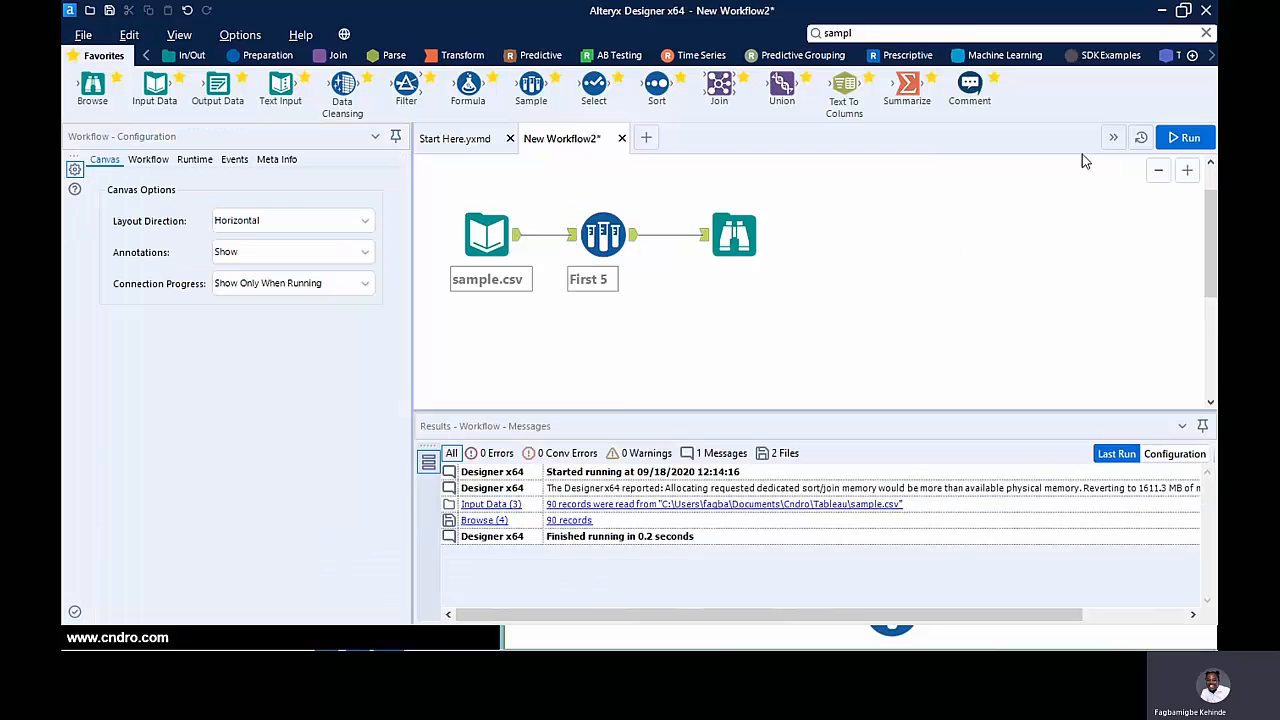
{"action": "left_click", "coordinate": [1186, 137]}
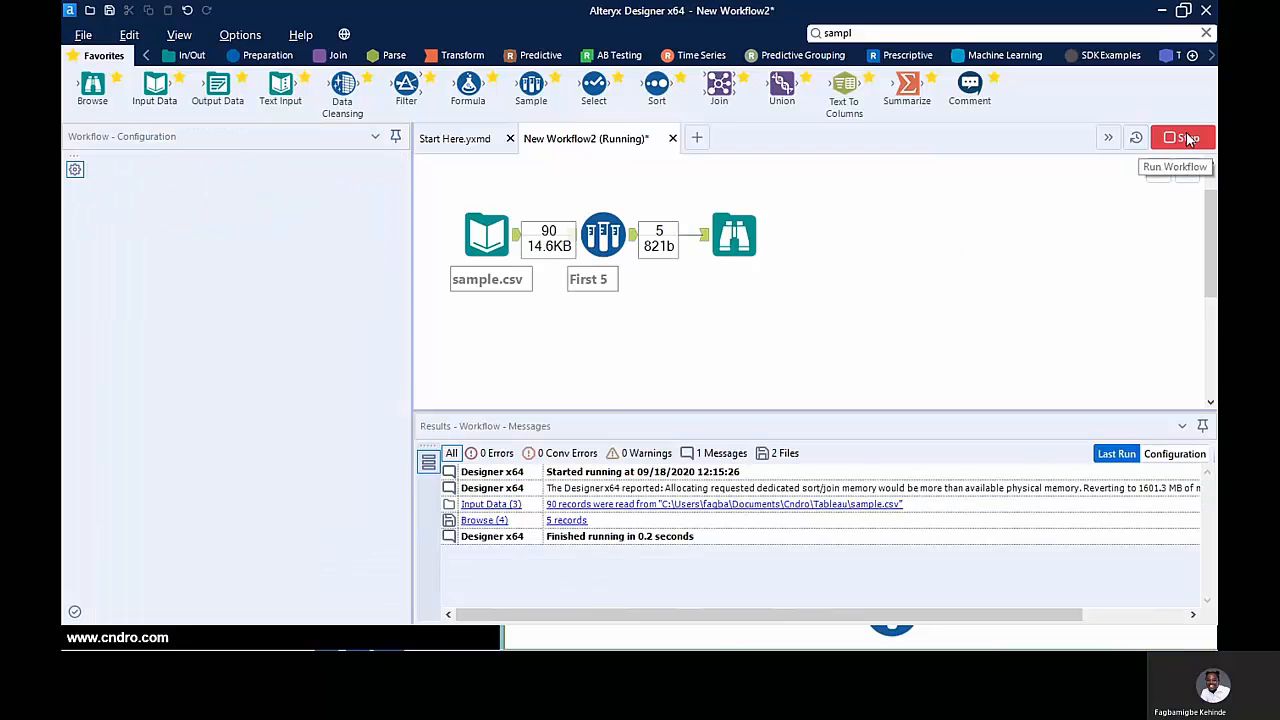
{"action": "left_click", "coordinate": [730, 240]}
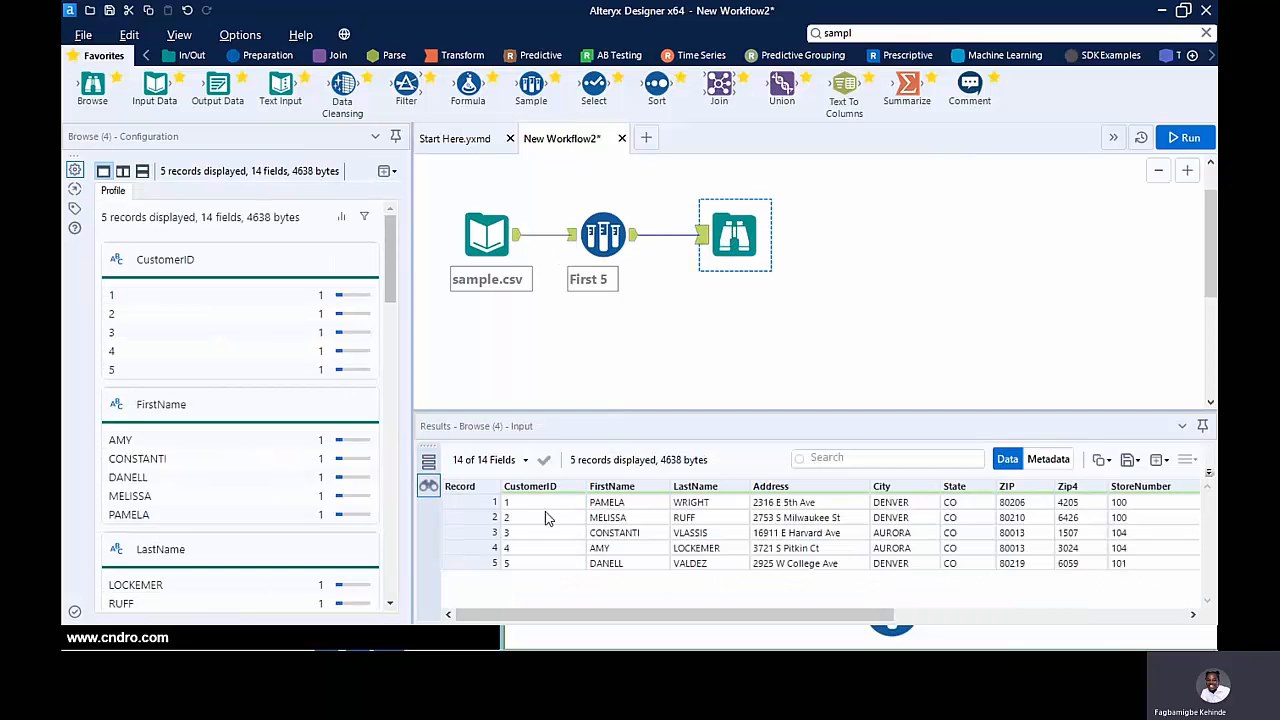
Highlight records 1 to 5 in the sample.csv input data and compare them with the Sample tool's output
{"action": "left_click", "coordinate": [487, 236]}
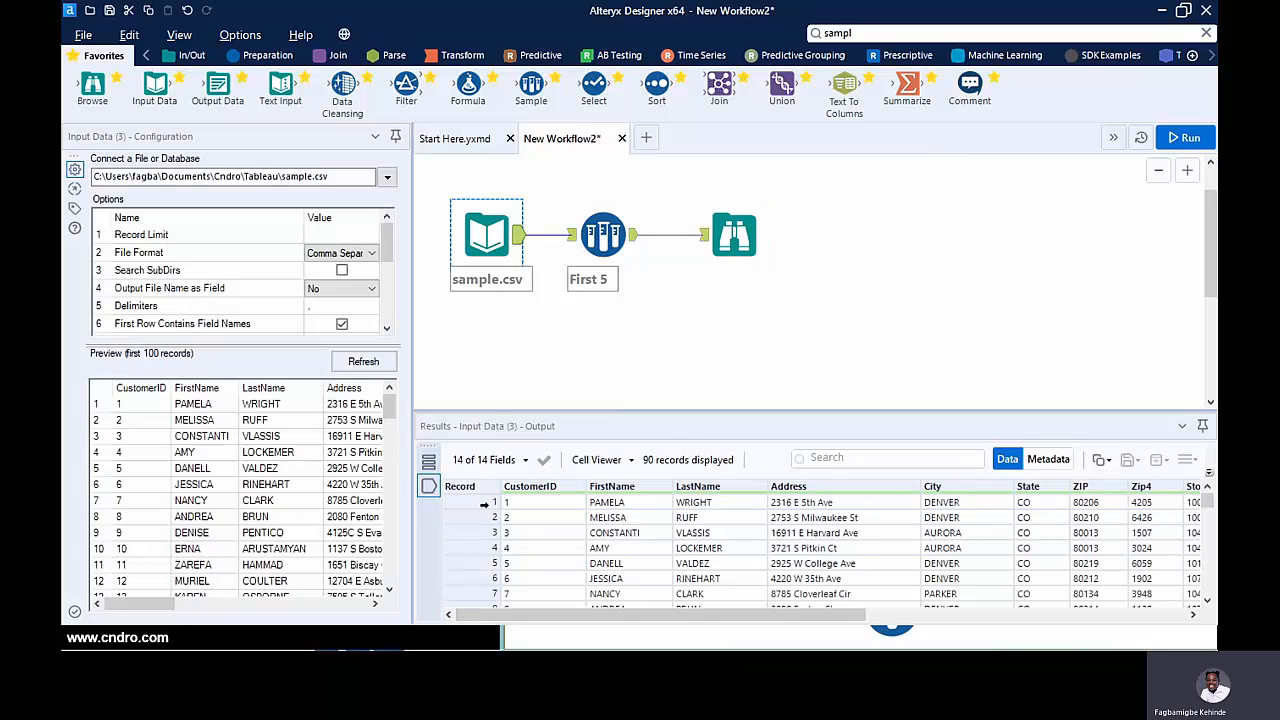
{"action": "left_click", "coordinate": [484, 504]}
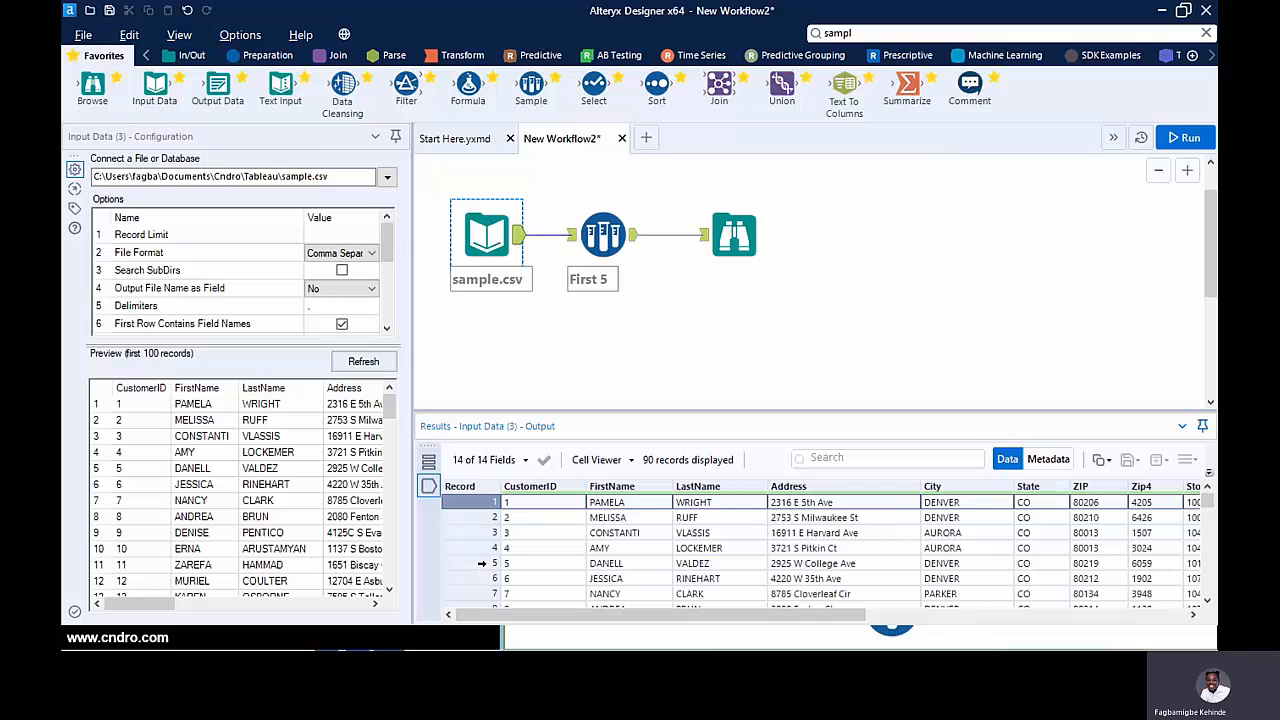
{"action": "left_click", "coordinate": [481, 564], "text": "shift"}
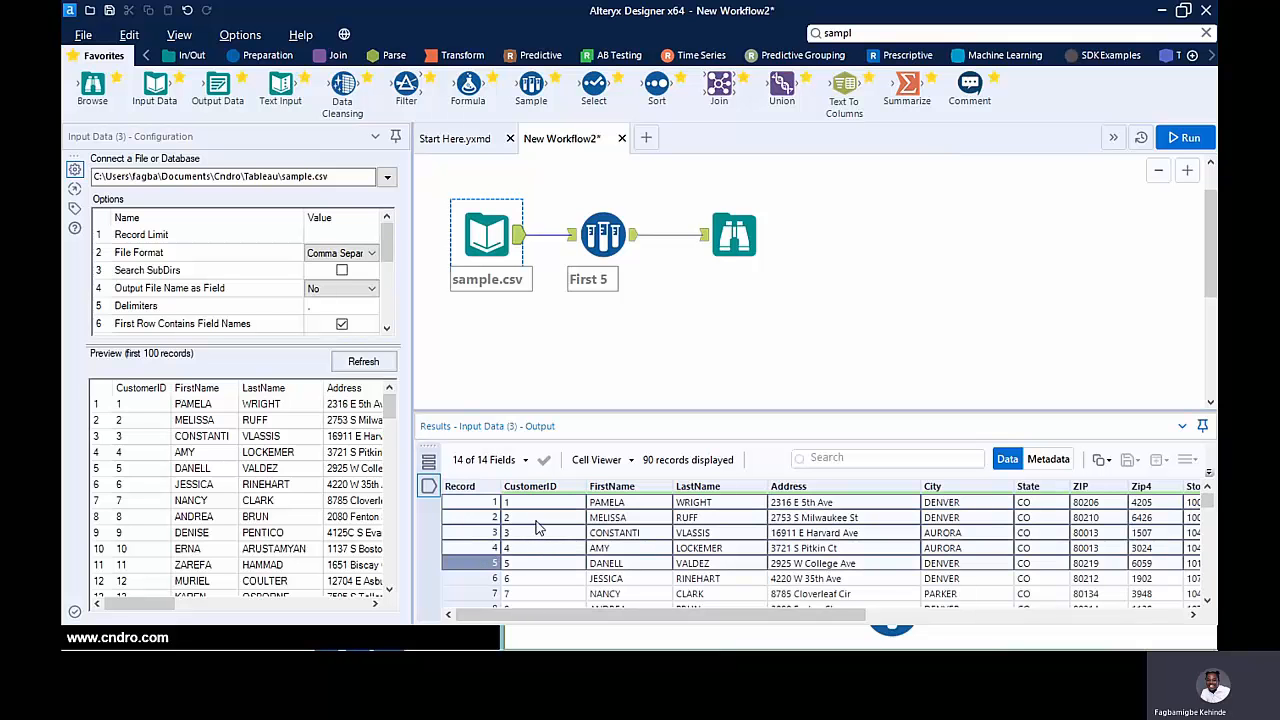
{"action": "left_click", "coordinate": [603, 240]}
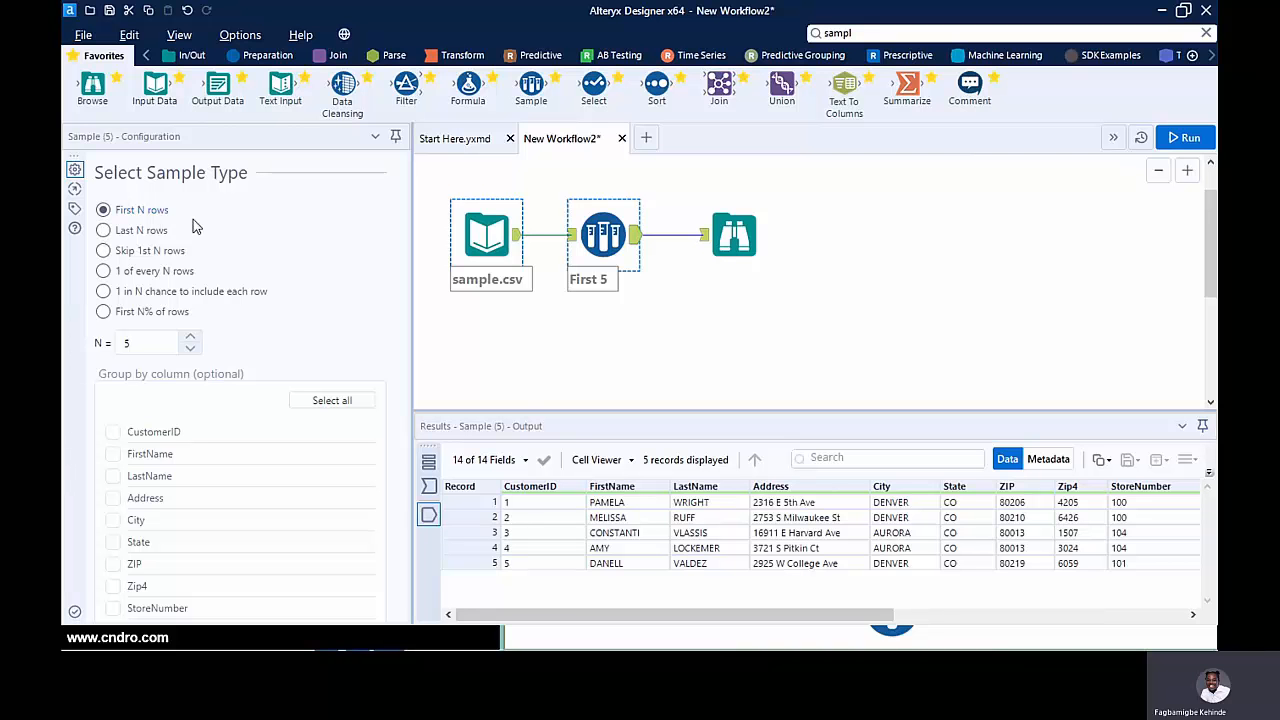
{"action": "left_click", "coordinate": [145, 345]}
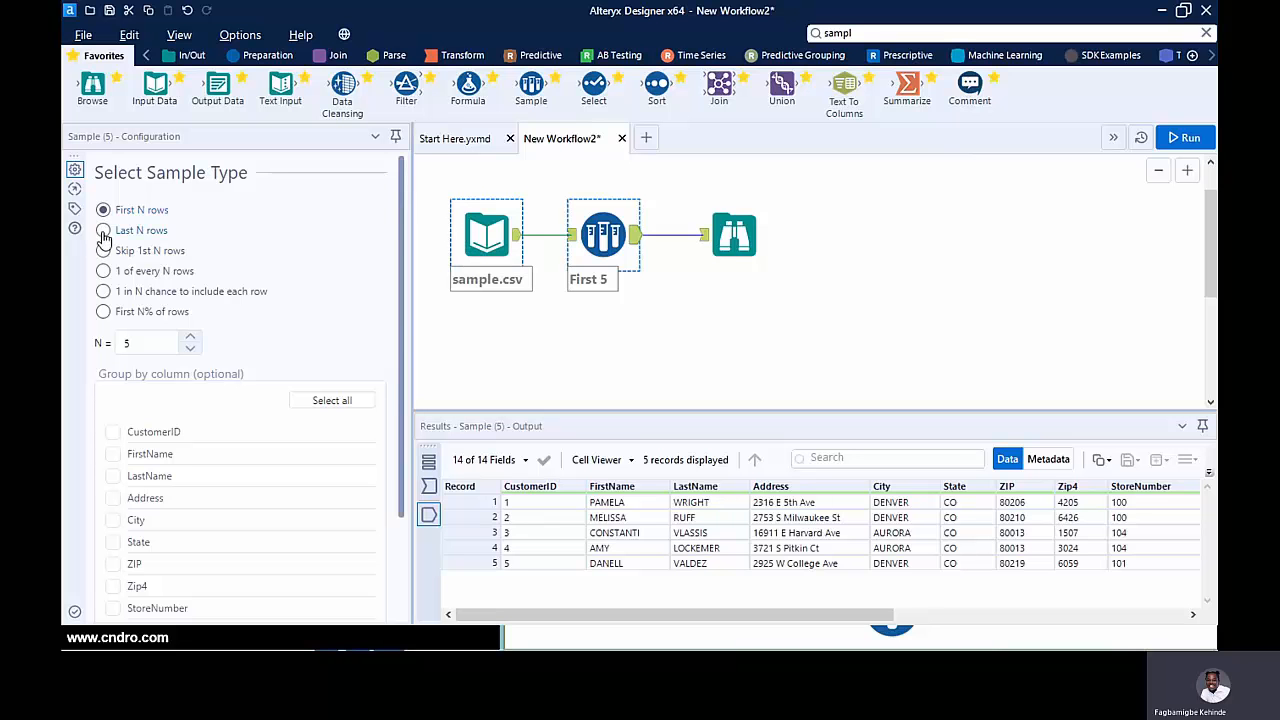
Review the final records of the sample.csv input, and set the Sample tool to Last N rows with N = 2
{"action": "left_click", "coordinate": [512, 238]}
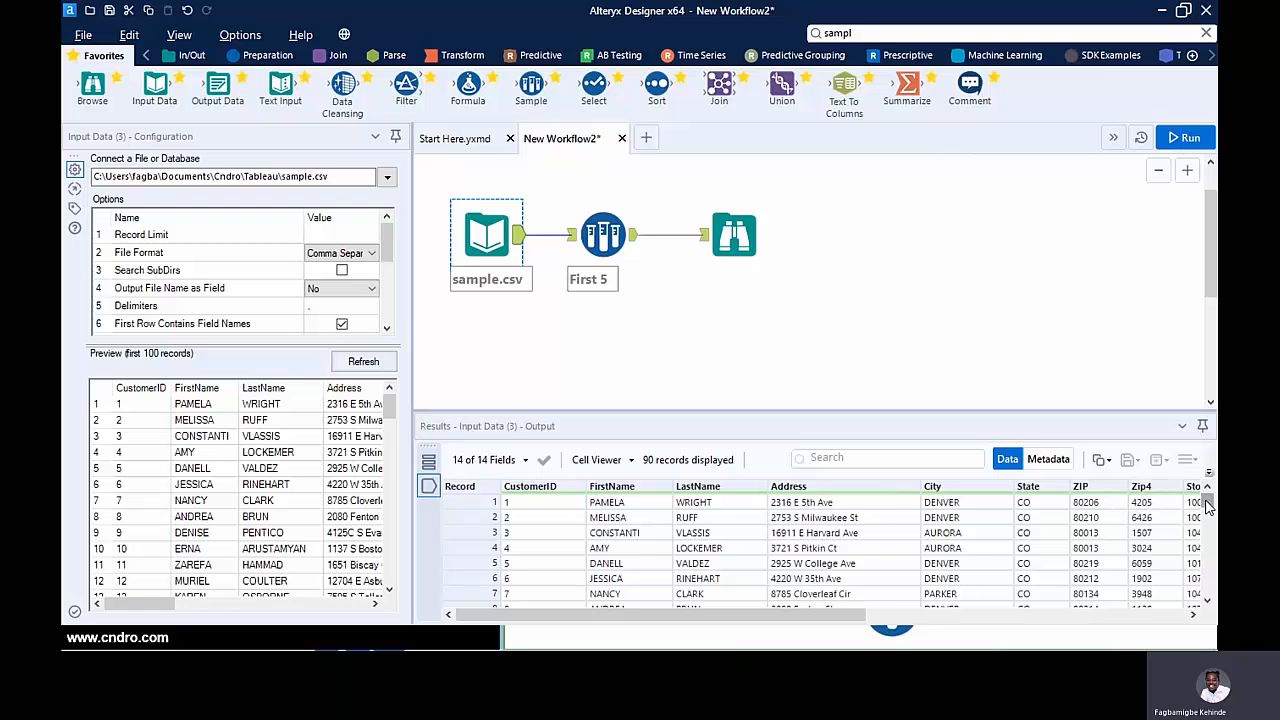
{"action": "left_click_drag", "start_coordinate": [1208, 506], "coordinate": [1207, 588]}
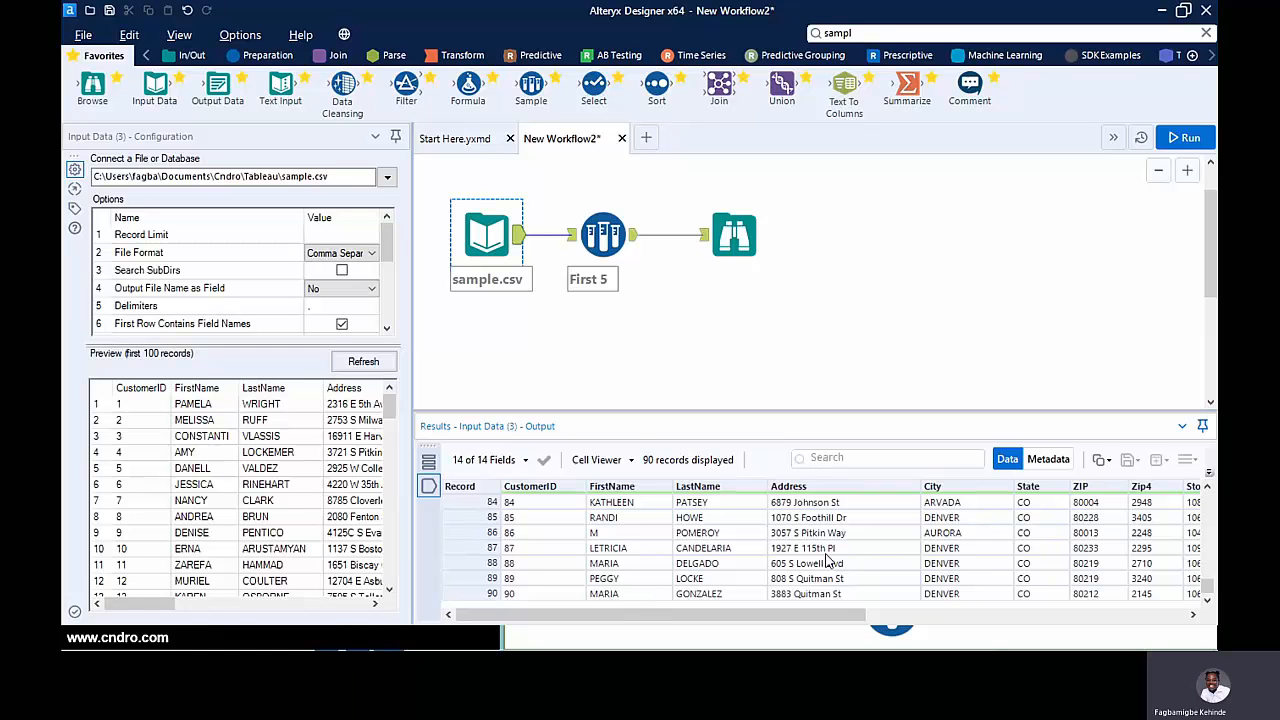
{"action": "left_click", "coordinate": [603, 237]}
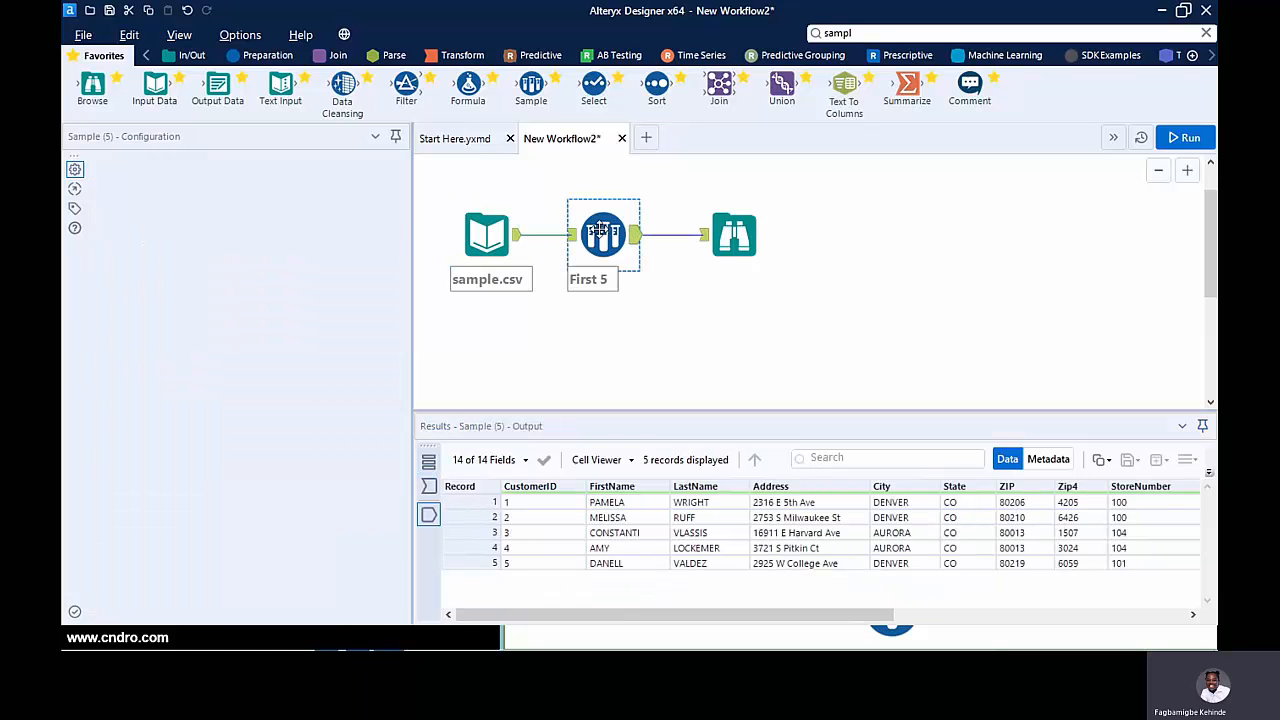
{"action": "left_click", "coordinate": [104, 232]}
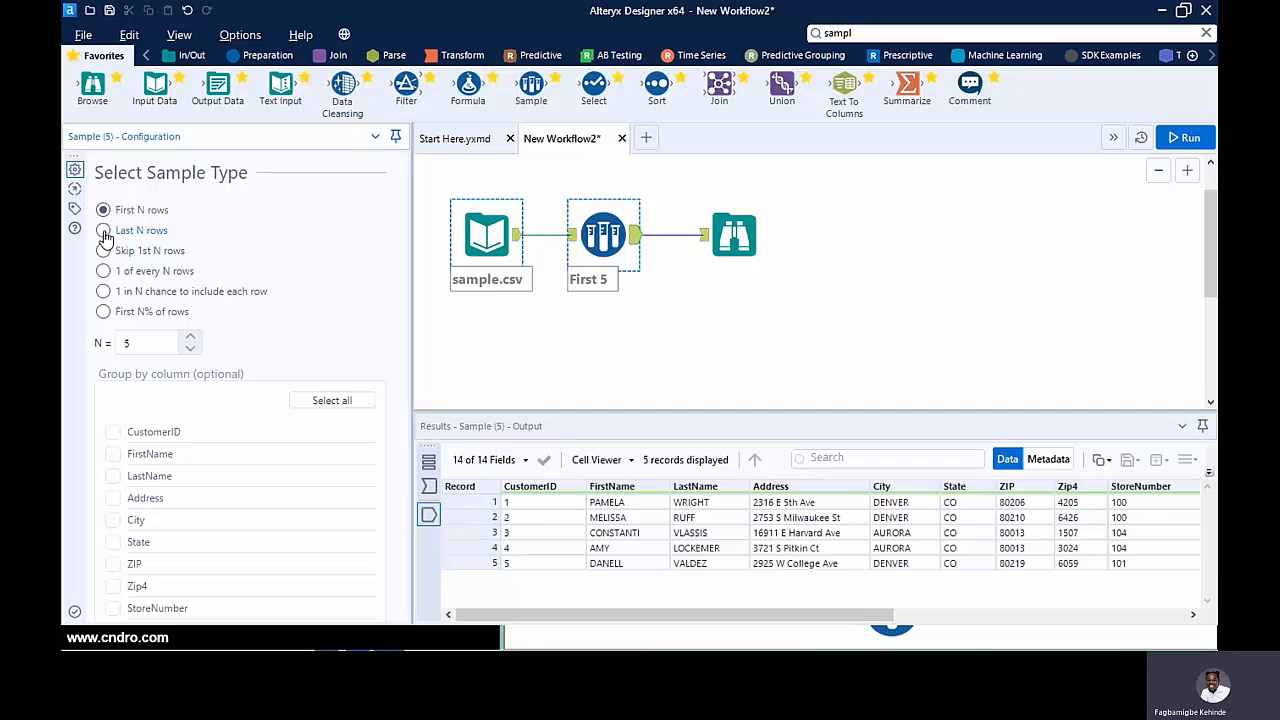
{"action": "left_click", "coordinate": [138, 345]}
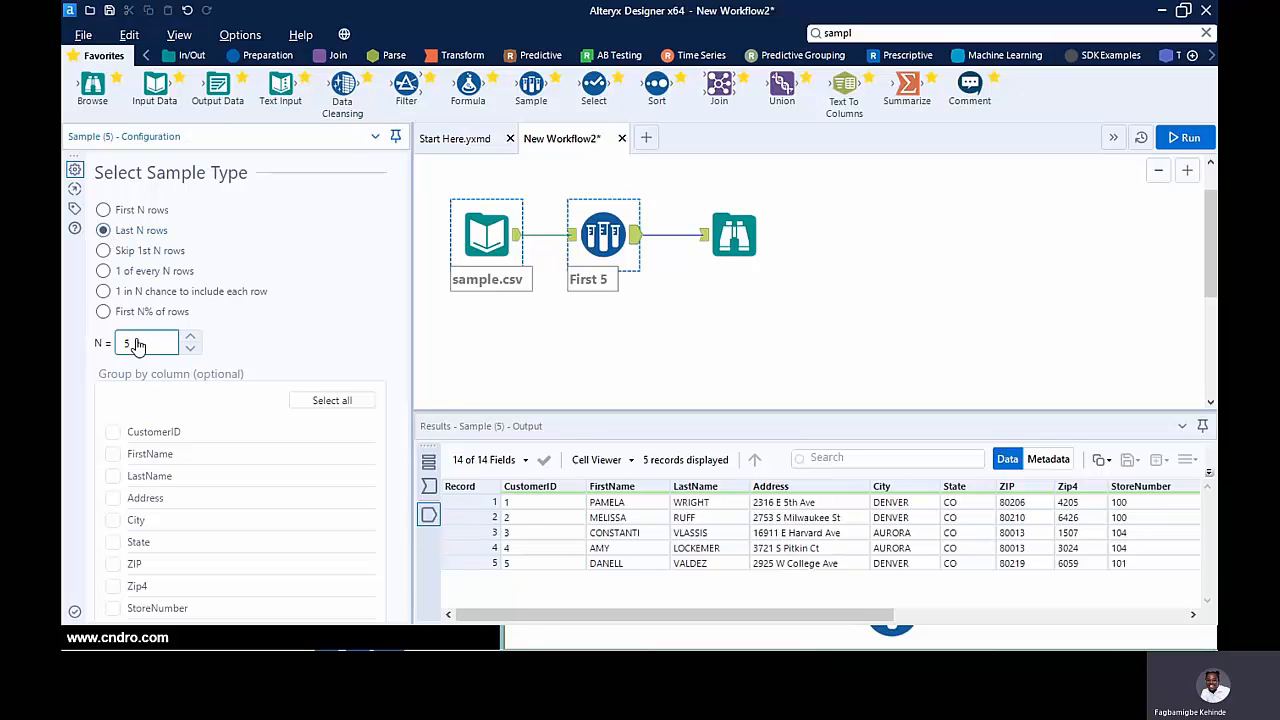
{"action": "double_click", "coordinate": [138, 345]}
{"action": "type", "text": "2"}
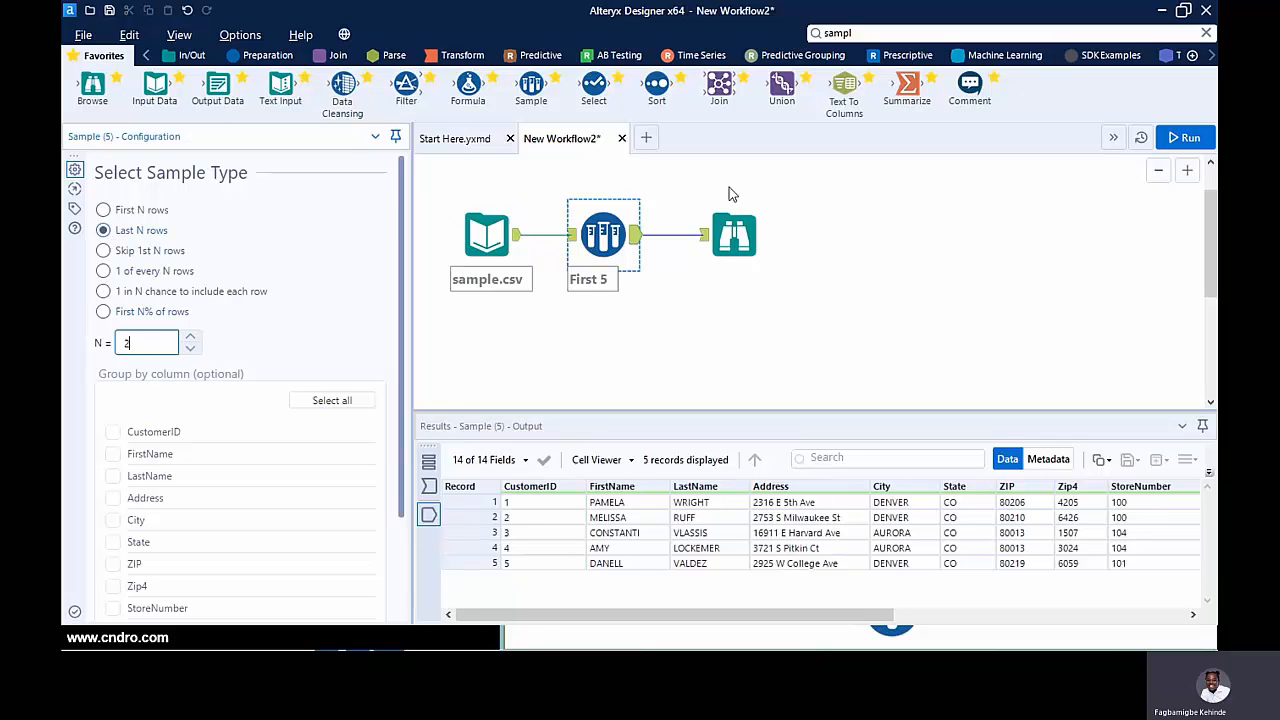
Run the workflow and inspect the last-rows sample in the Browse tool
{"action": "left_click", "coordinate": [1184, 142]}
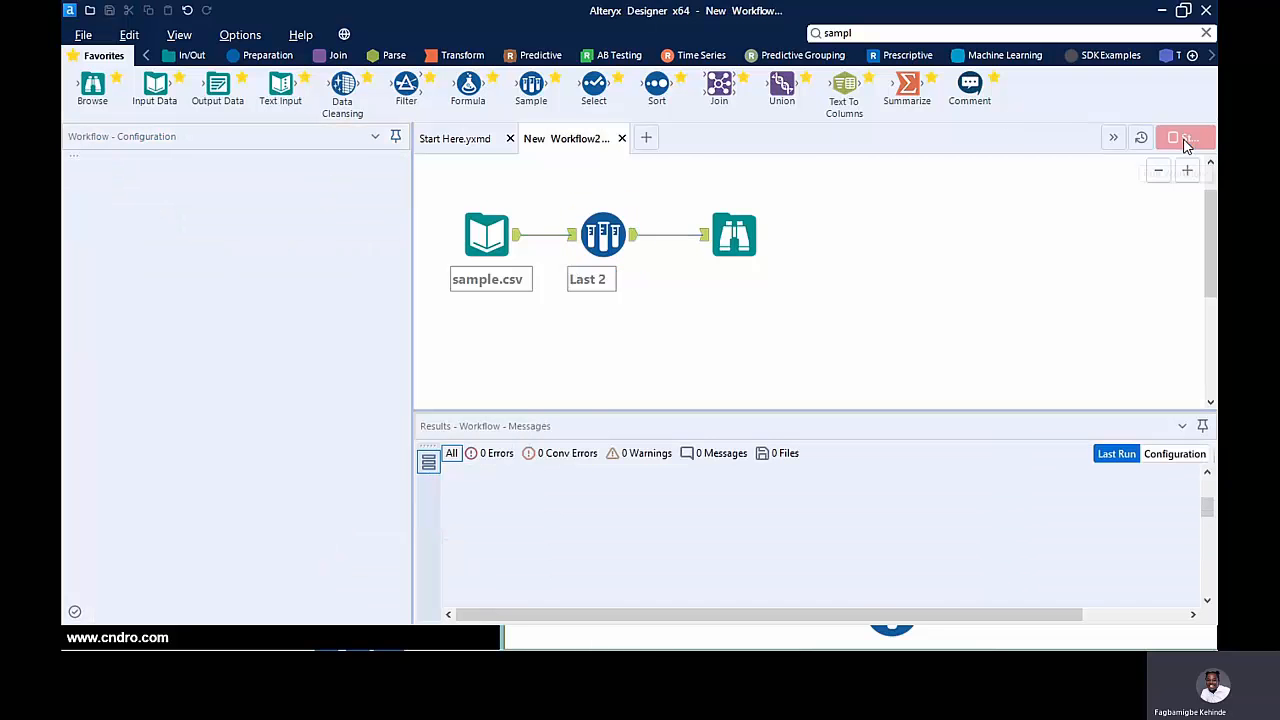
{"action": "left_click", "coordinate": [734, 236]}
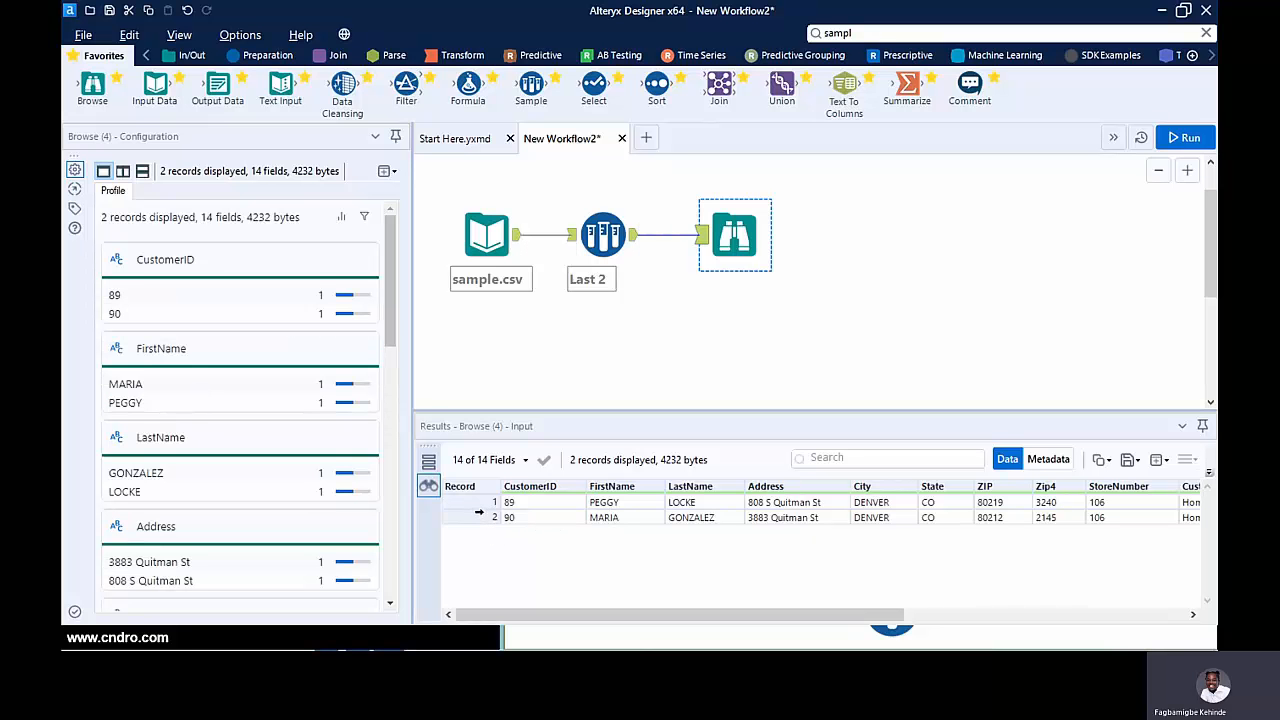
Review the first three sample.csv input records, and set the Sample tool to Skip 1st N rows with N = 3
{"action": "left_click", "coordinate": [603, 233]}
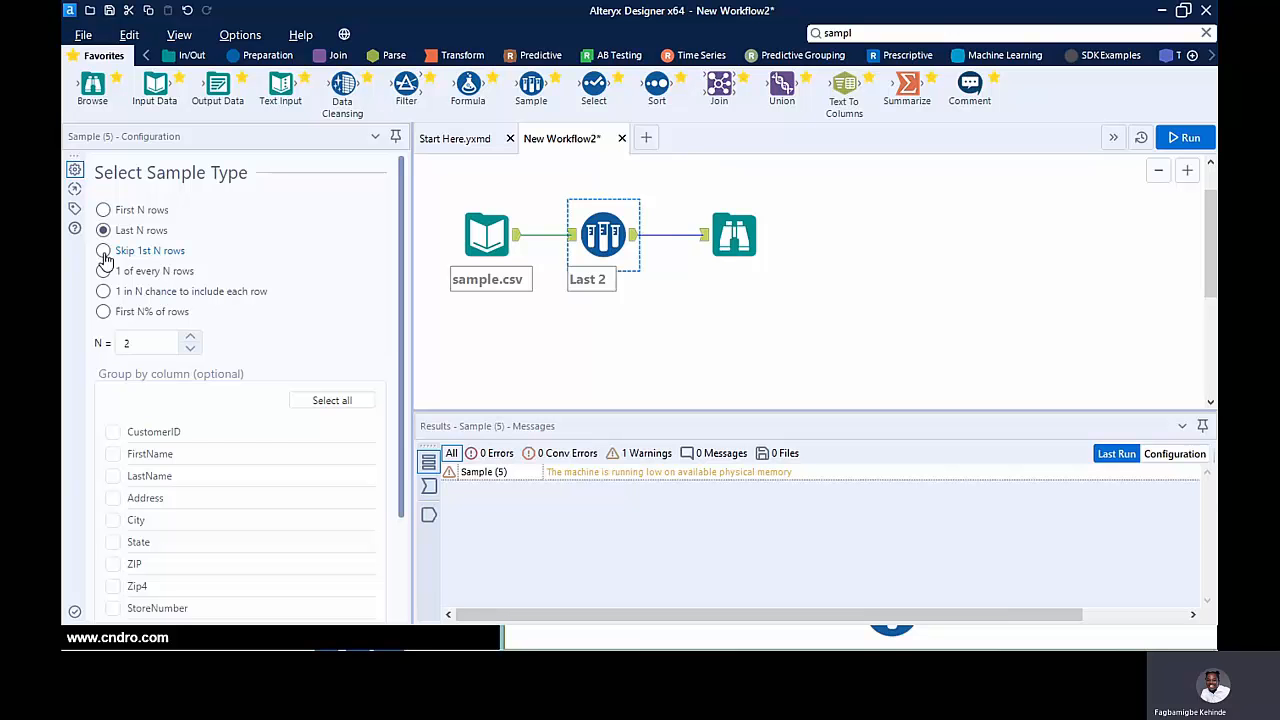
{"action": "left_click", "coordinate": [508, 238]}
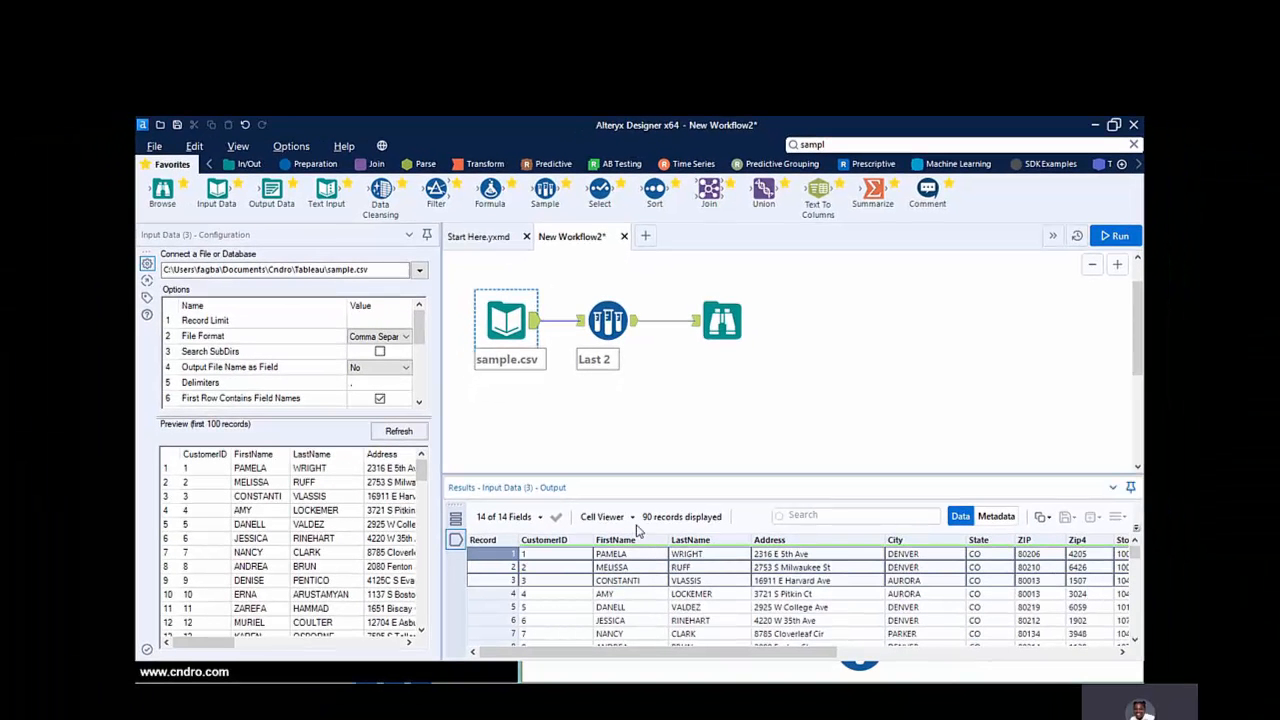
{"action": "left_click", "coordinate": [607, 320]}
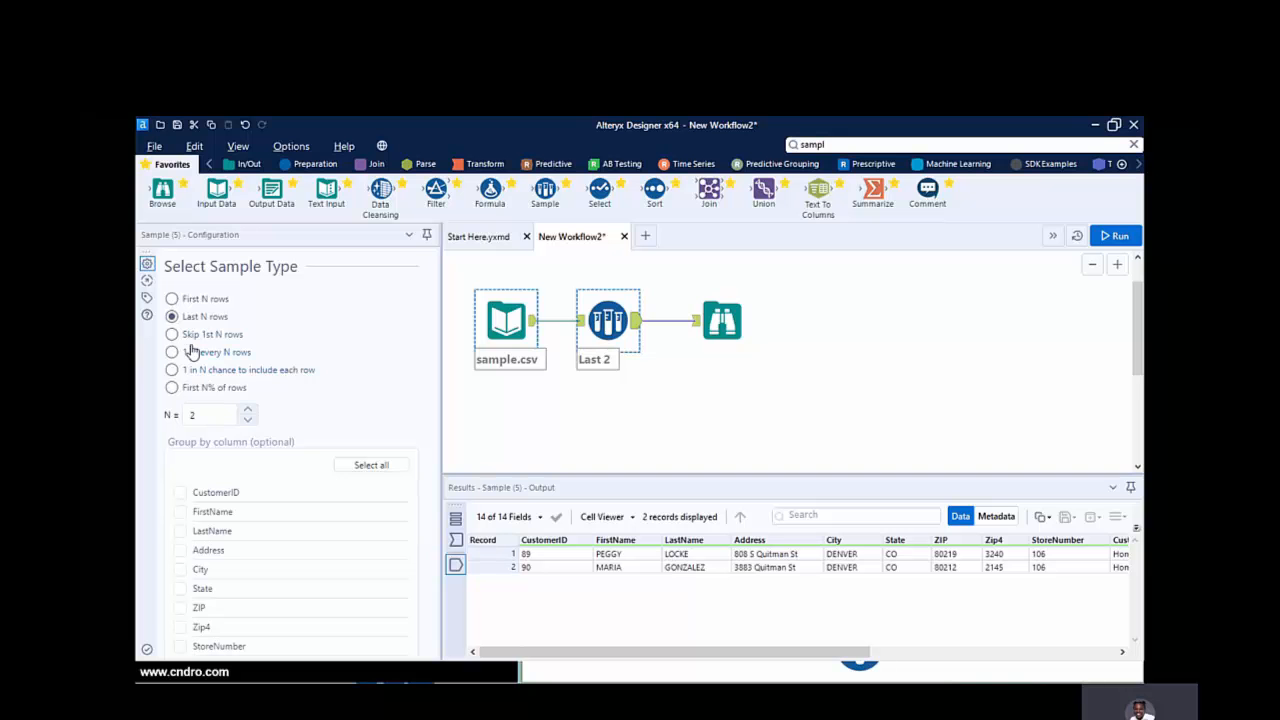
{"action": "left_click", "coordinate": [171, 334]}
{"action": "left_click", "coordinate": [205, 416]}
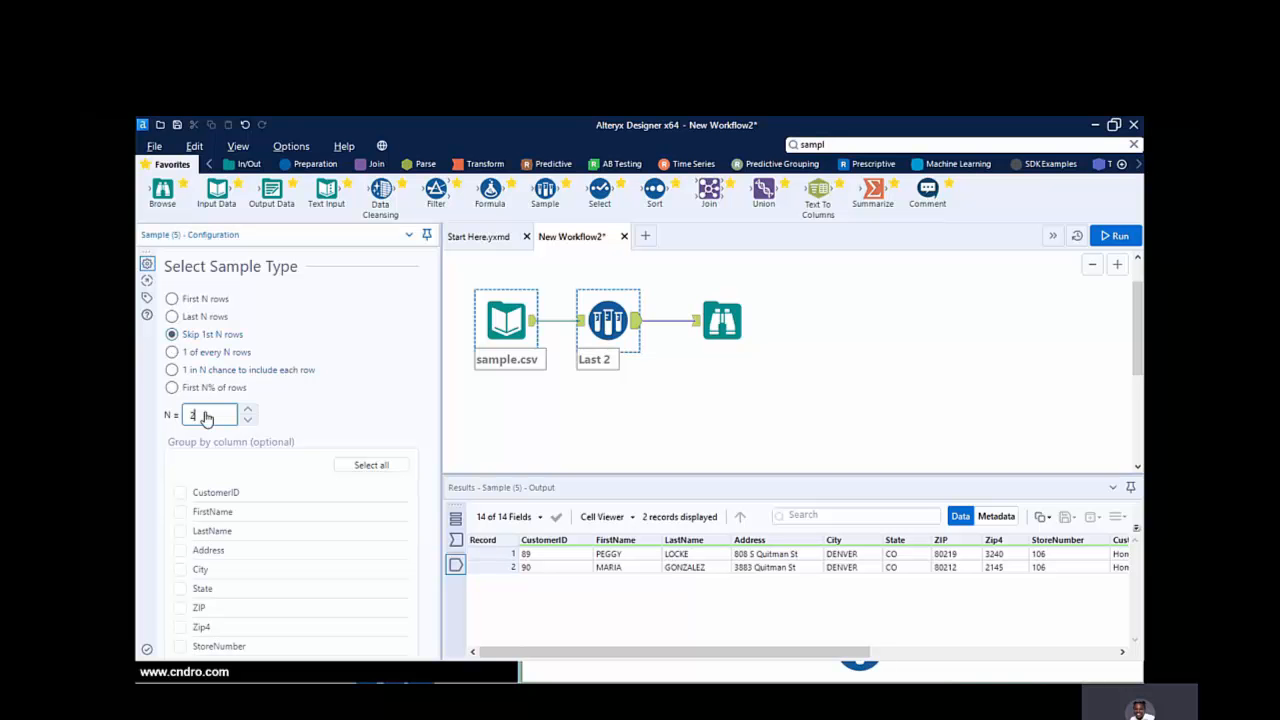
{"action": "left_click", "coordinate": [489, 397]}
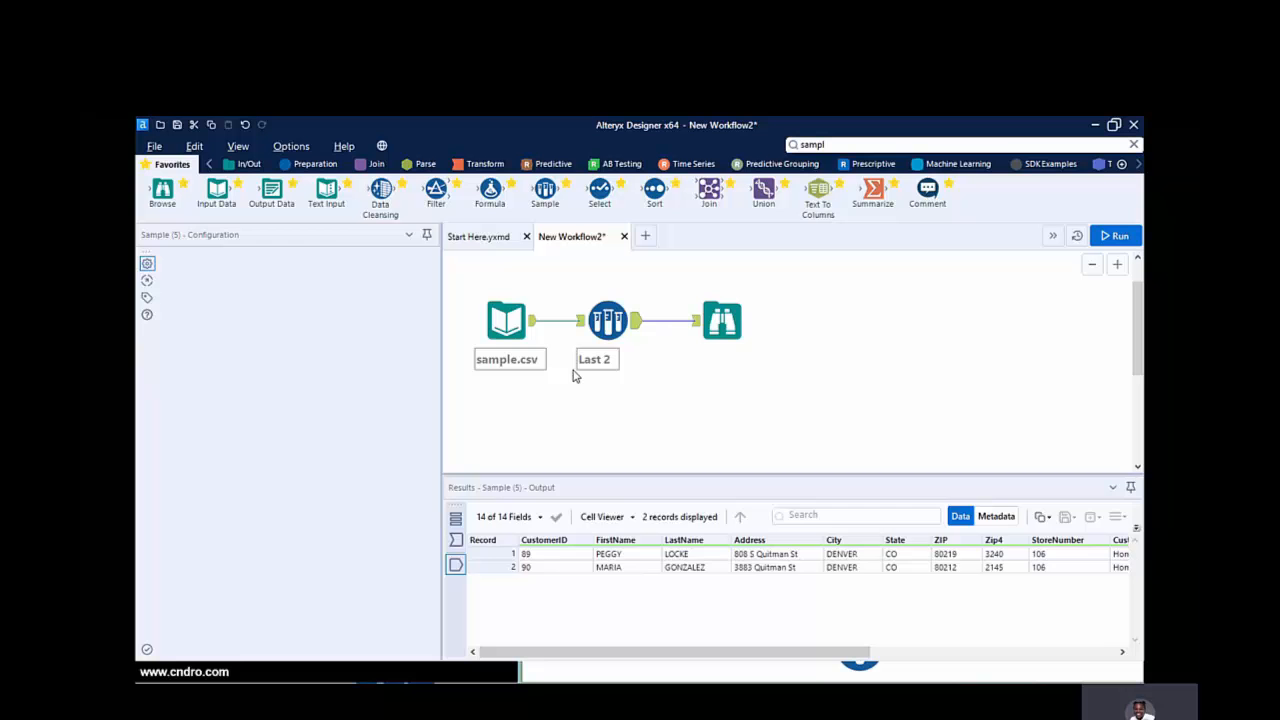
Run the workflow and view the records left after the skipped rows in the Browse tool
{"action": "left_click", "coordinate": [1107, 239]}
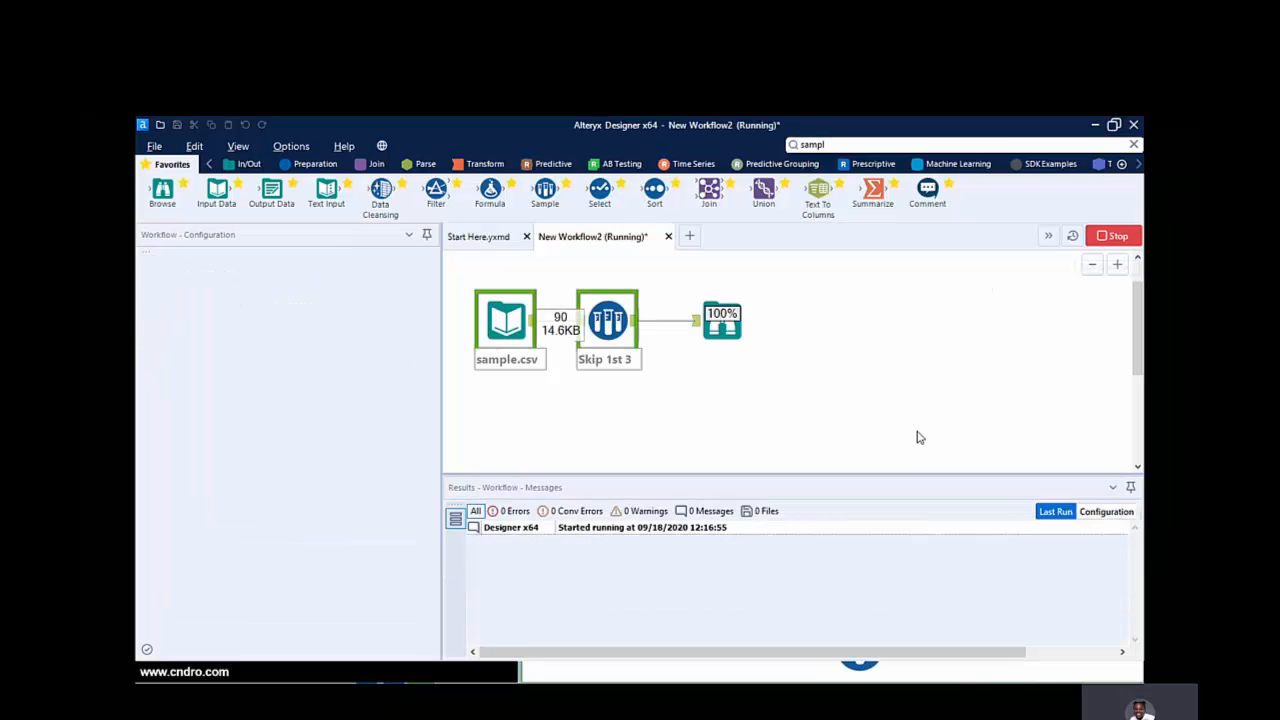
{"action": "left_click", "coordinate": [730, 312]}
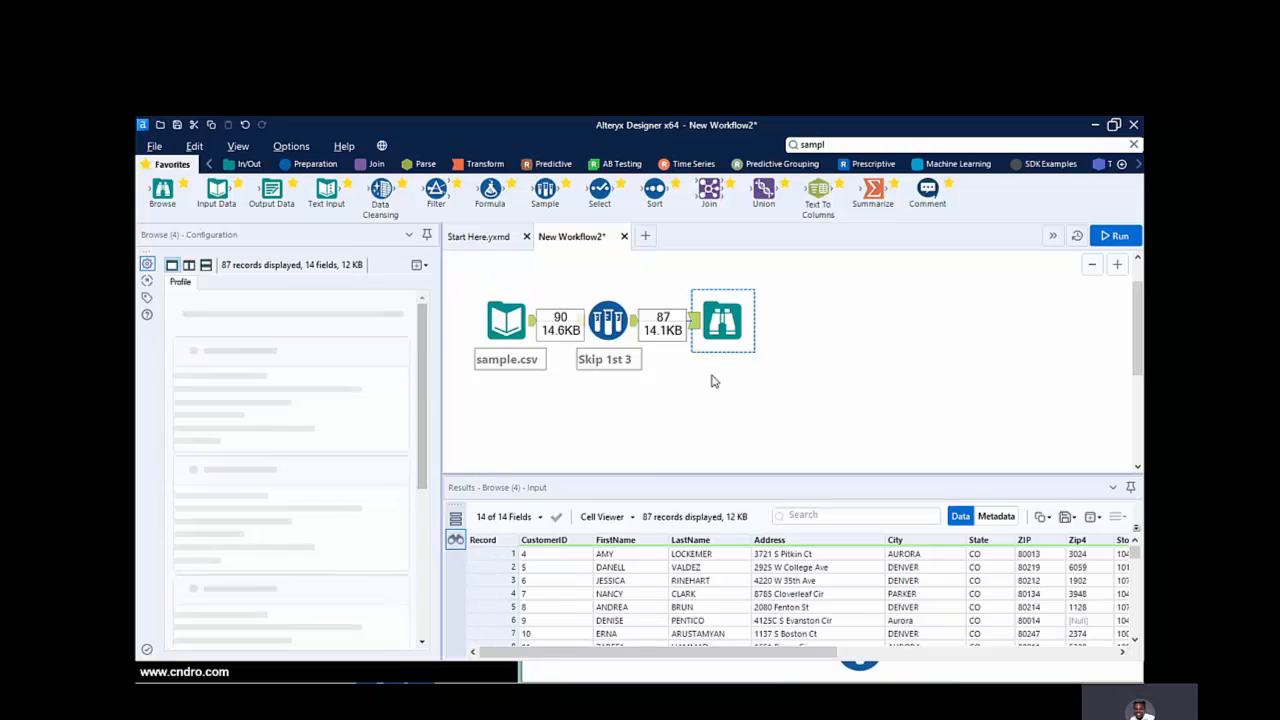
Compare the Sample and Browse results with the sample.csv input data, highlighting the skipped input records 1 to 3
{"action": "left_click", "coordinate": [607, 325]}
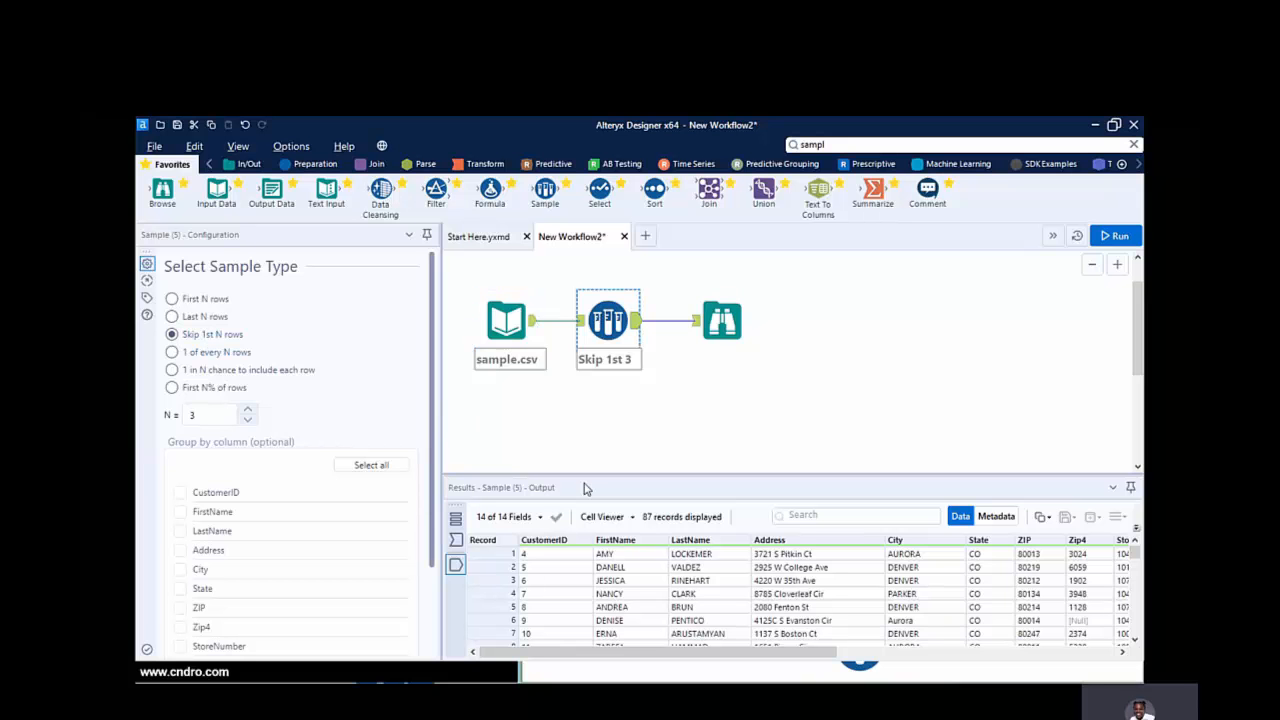
{"action": "left_click", "coordinate": [728, 312]}
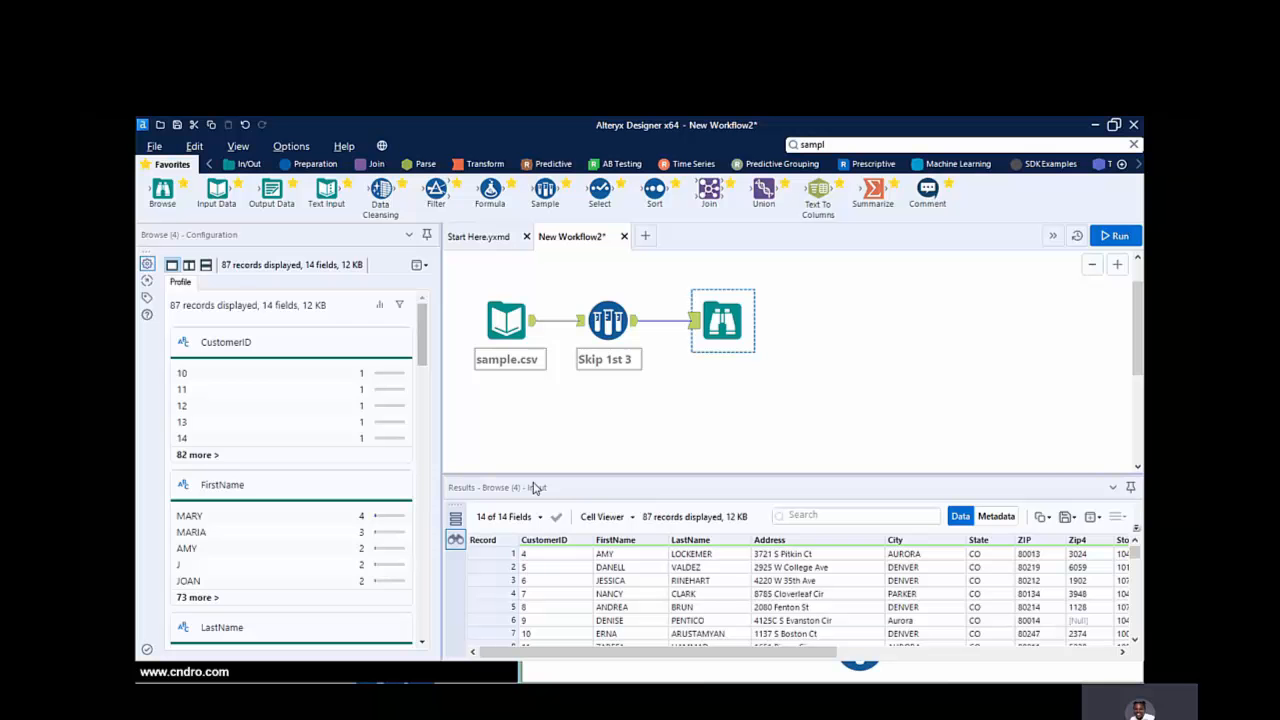
{"action": "left_click", "coordinate": [530, 322]}
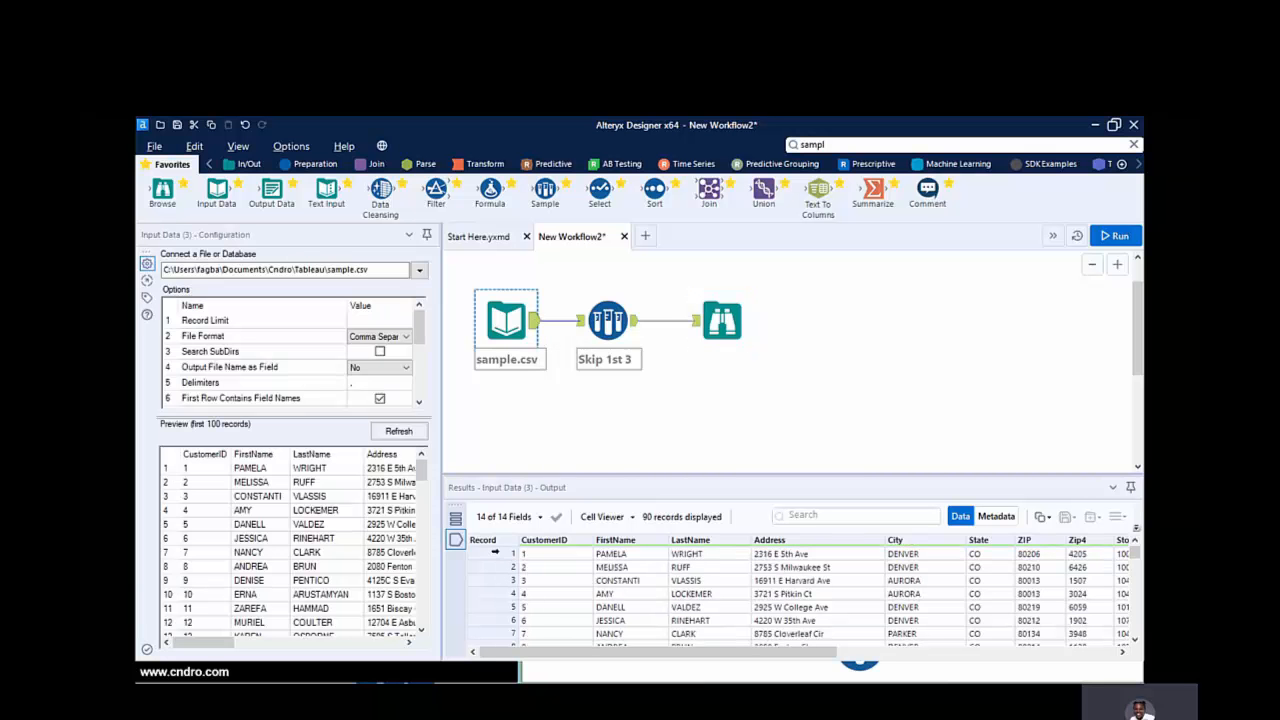
{"action": "left_click", "coordinate": [494, 552]}
{"action": "left_click", "coordinate": [497, 581], "text": "shift"}
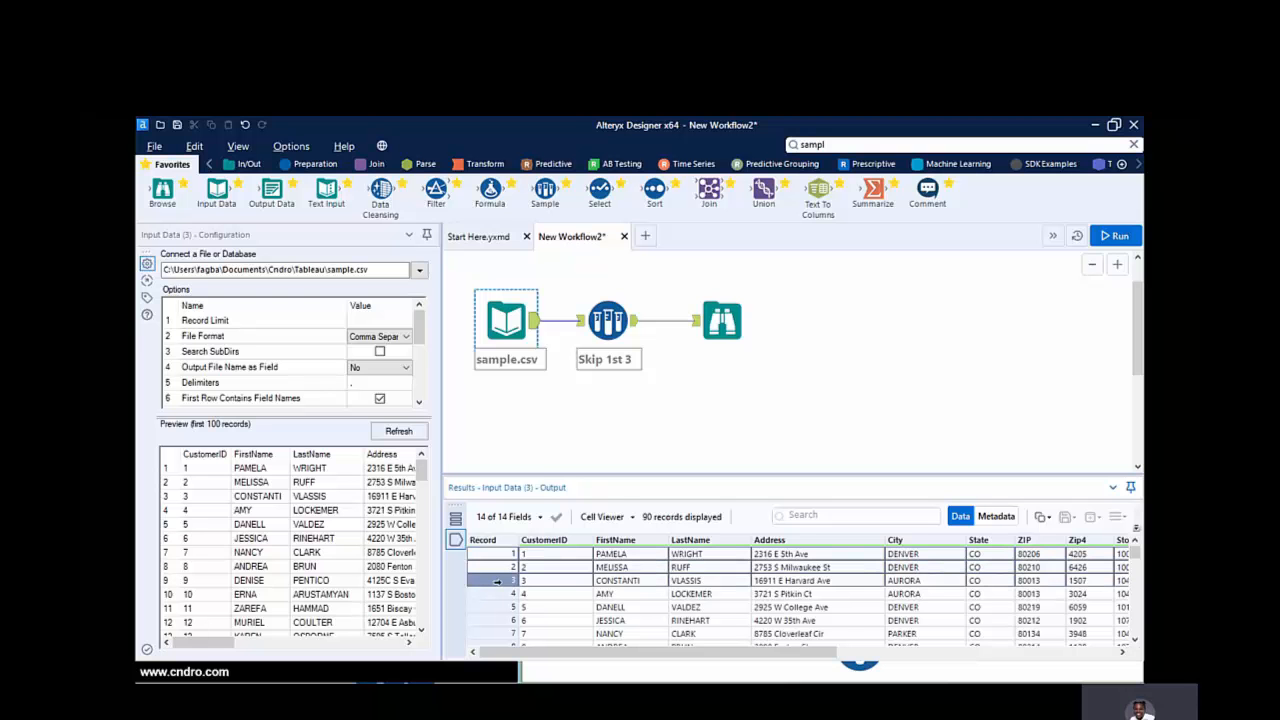
Check the first records of the skipped-rows output in the Browse tool, and set the Sample tool to 1 of every N rows with N = 2
{"action": "left_click", "coordinate": [719, 326]}
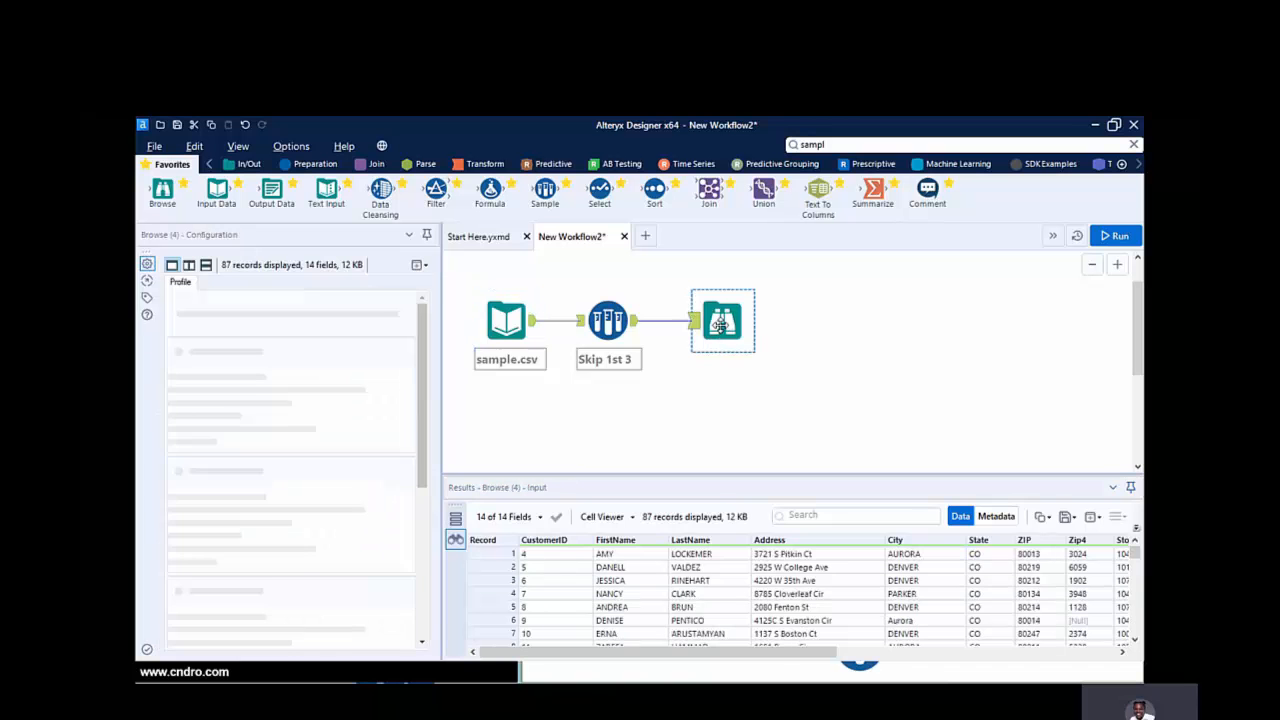
{"action": "left_click", "coordinate": [532, 580]}
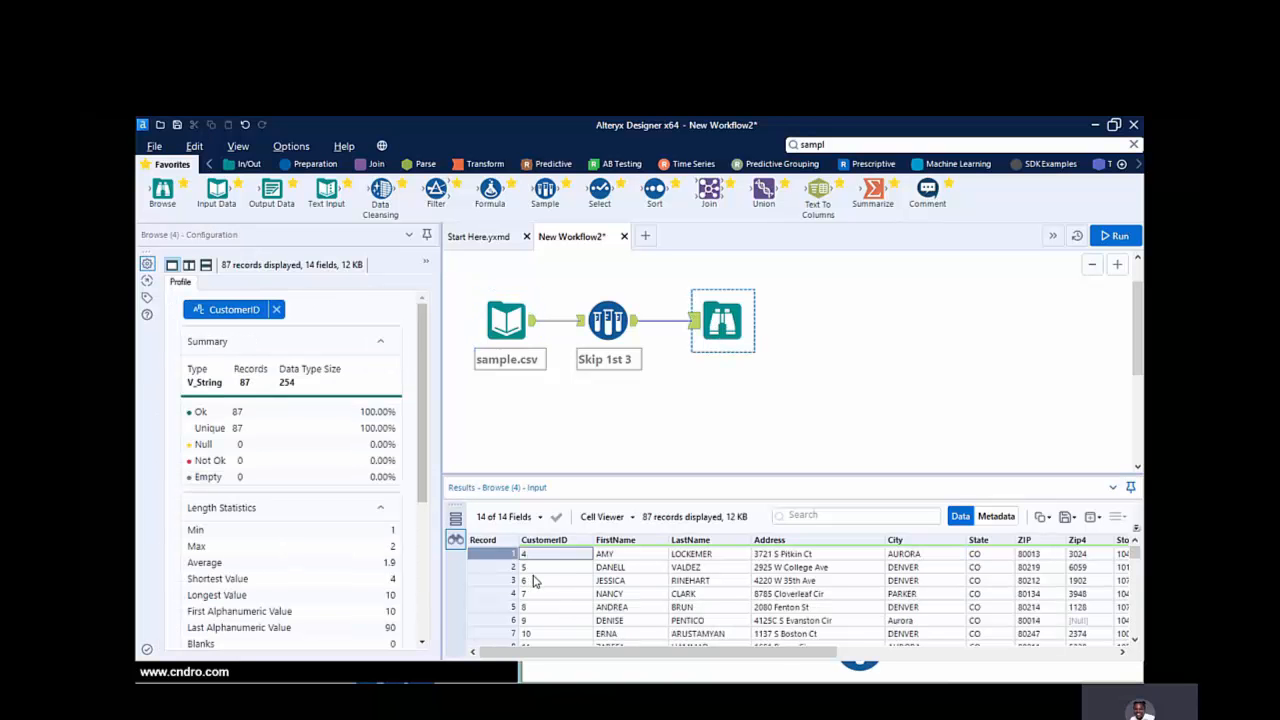
{"action": "left_click", "coordinate": [608, 320]}
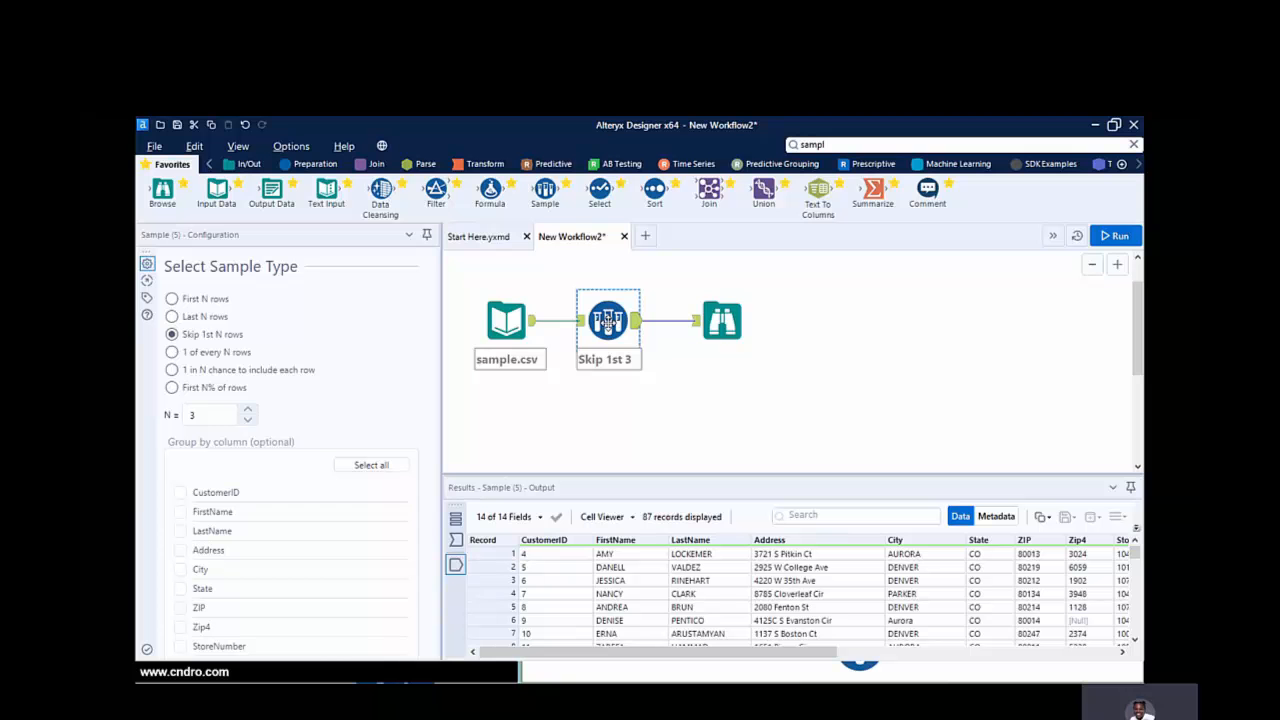
{"action": "left_click", "coordinate": [172, 353]}
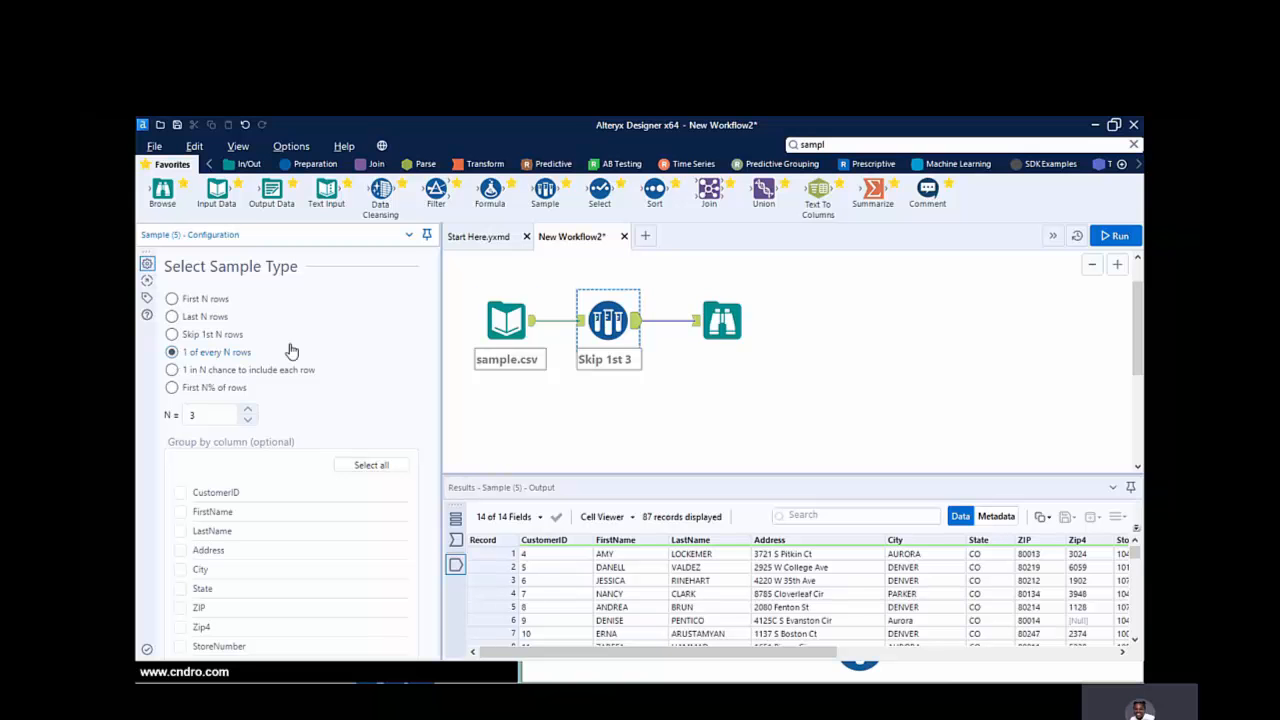
{"action": "left_click", "coordinate": [215, 423]}
{"action": "key", "text": "BackSpace"}
{"action": "type", "text": "2"}
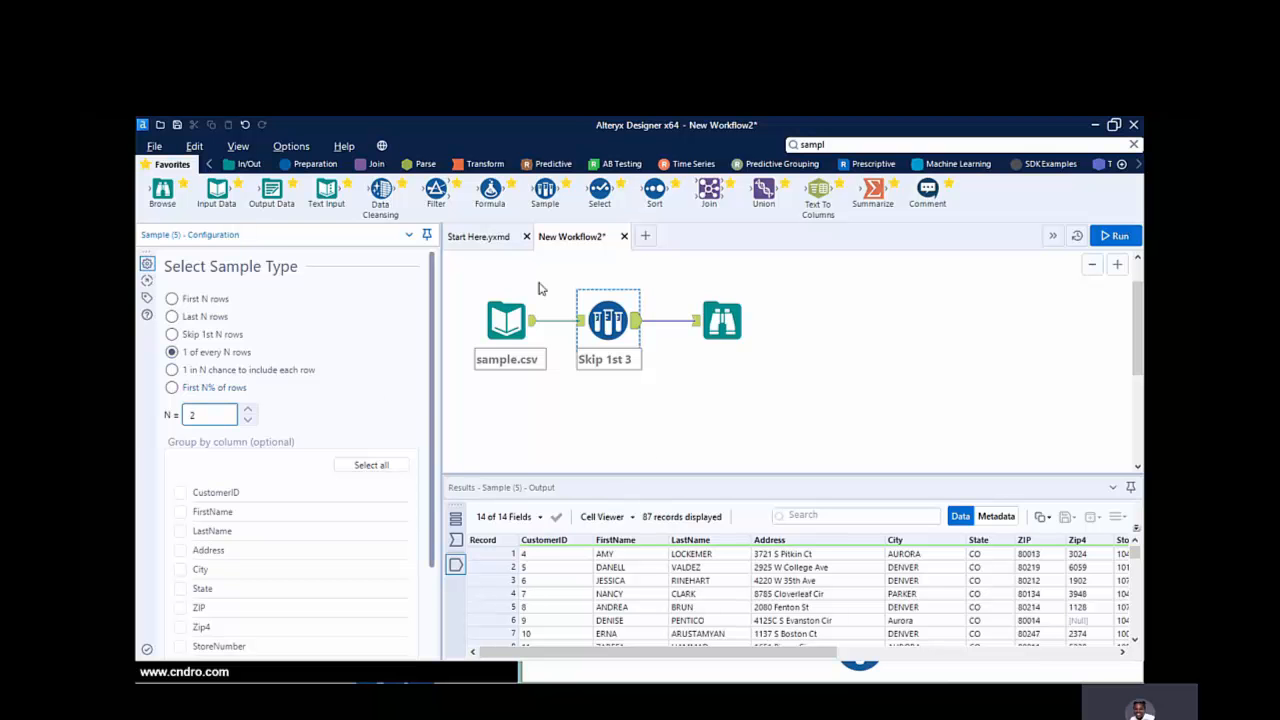
Run the workflow with the 1-of-every-2 sample and examine the first four output records in the Browse tool
{"action": "left_click", "coordinate": [515, 320]}
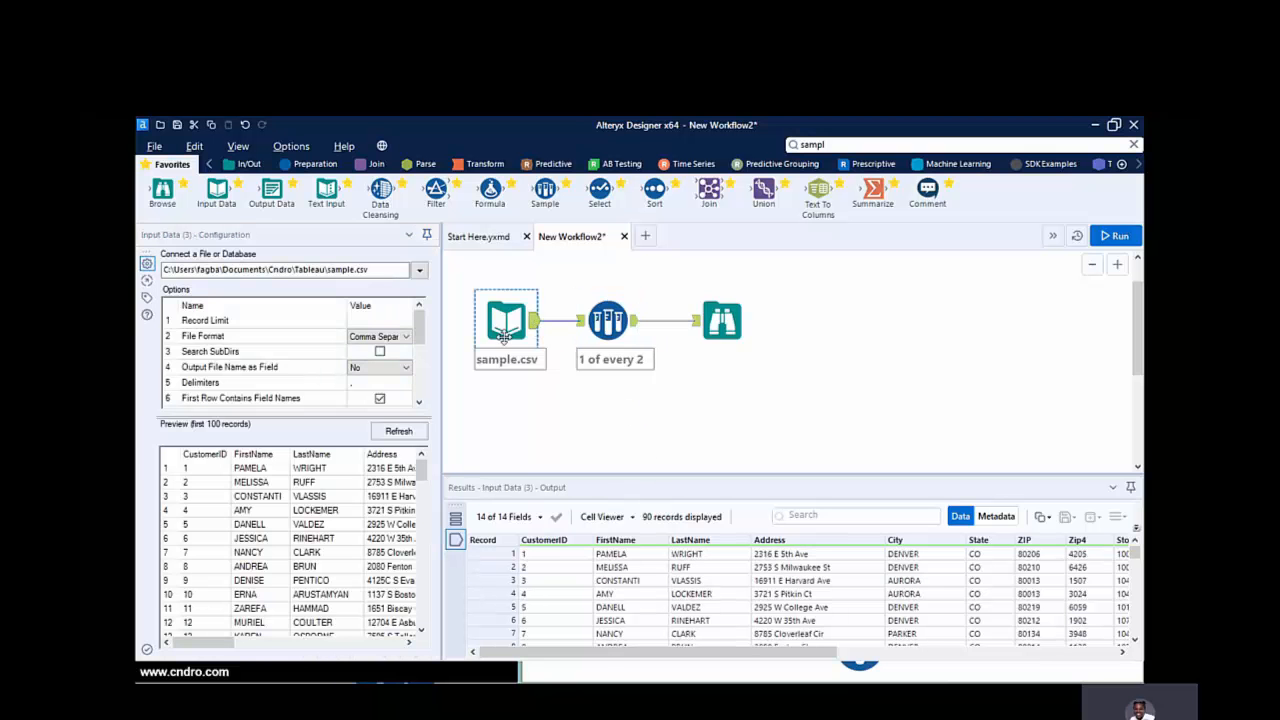
{"action": "left_click", "coordinate": [607, 320]}
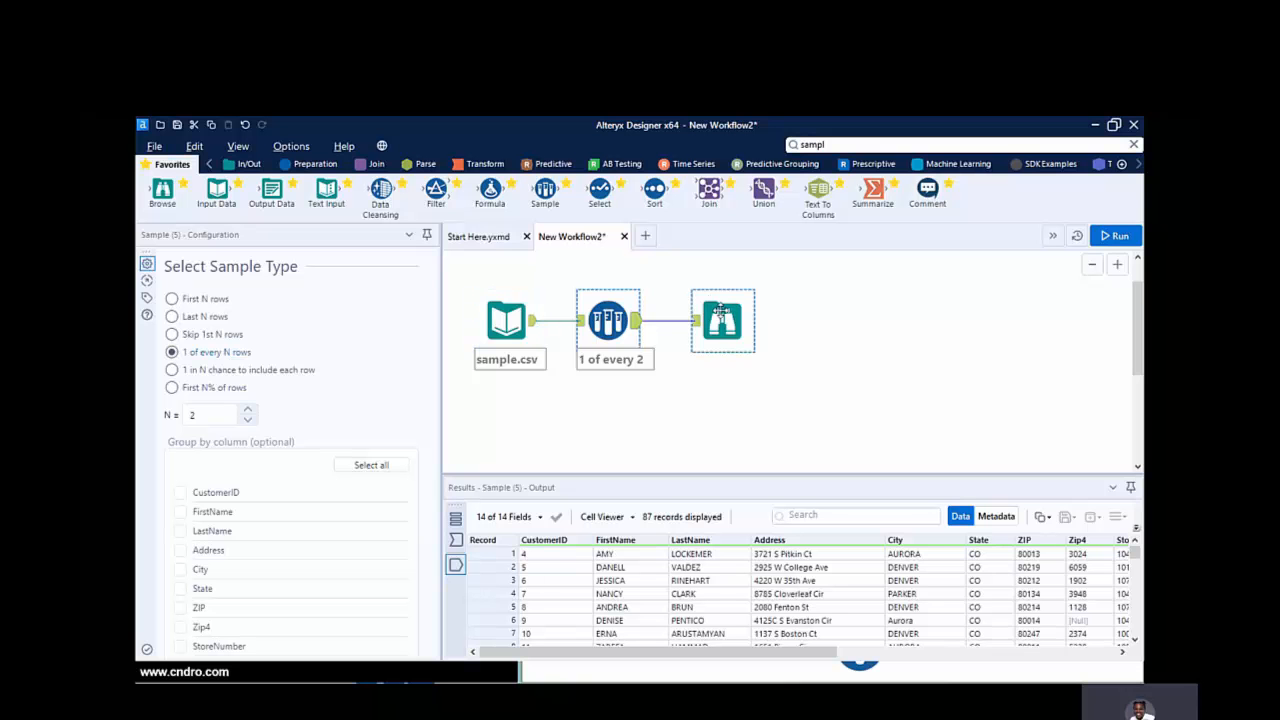
{"action": "left_click", "coordinate": [1118, 237]}
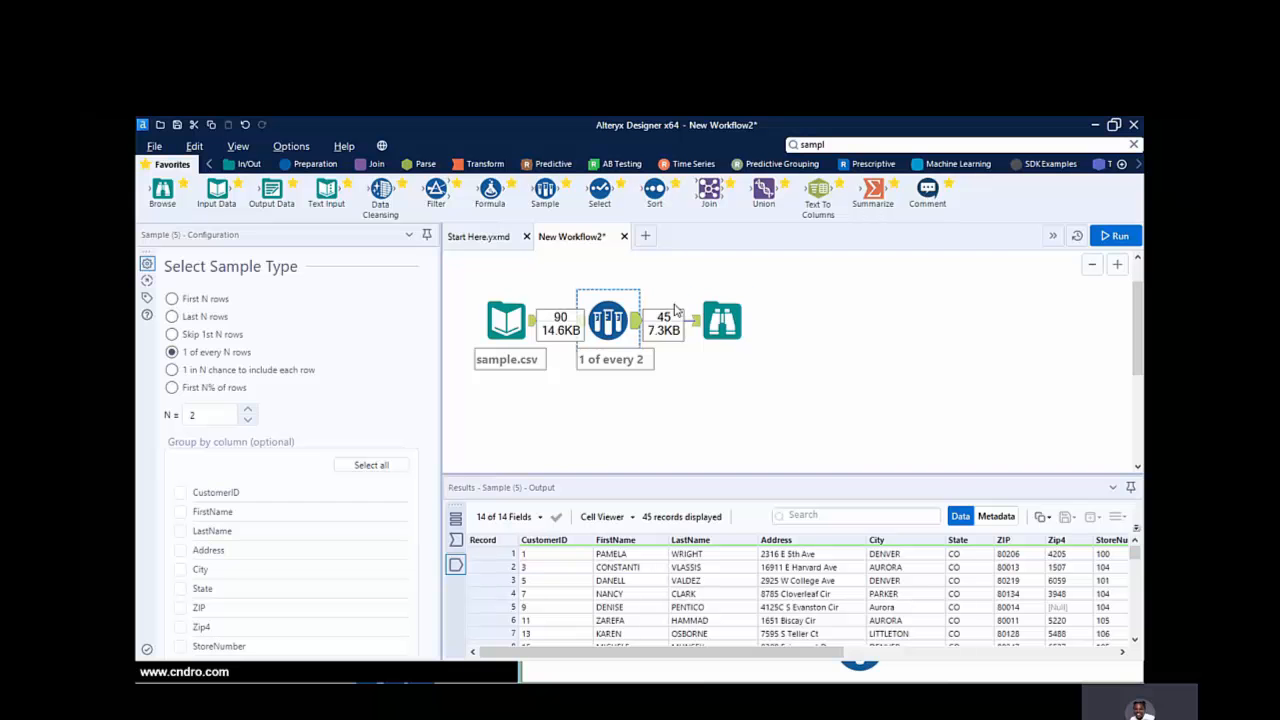
{"action": "left_click", "coordinate": [722, 318]}
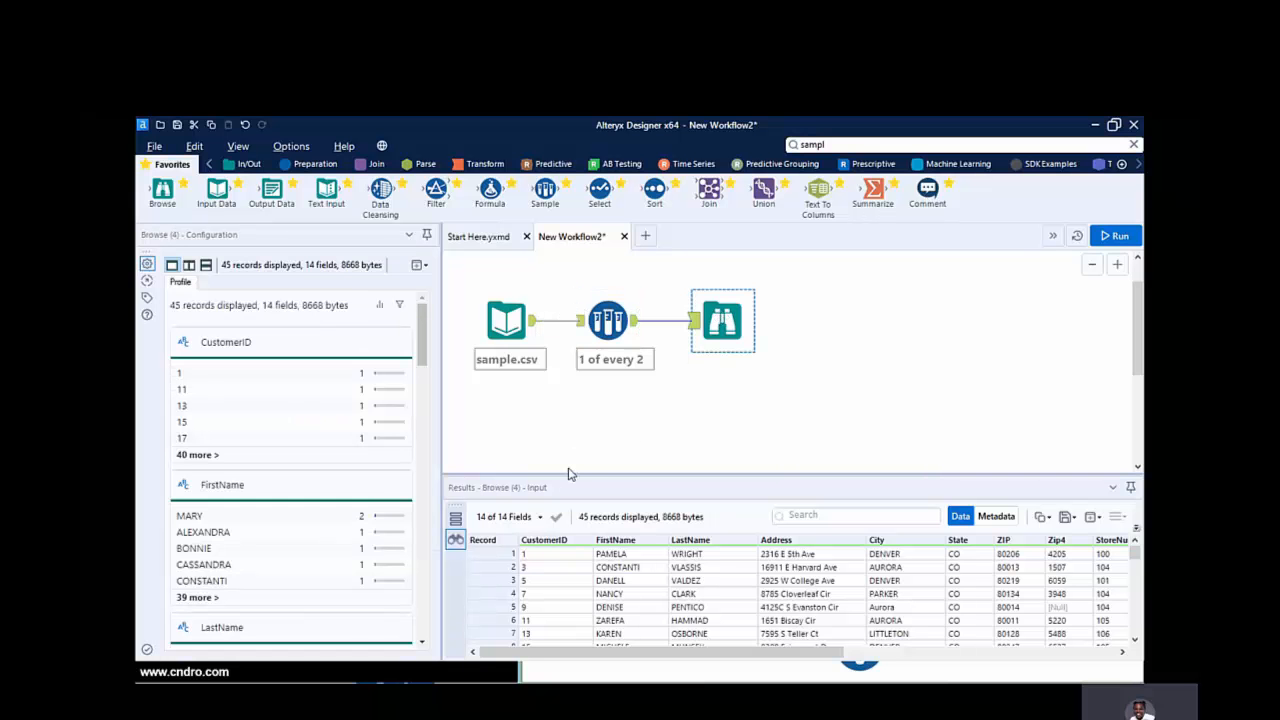
{"action": "left_click", "coordinate": [496, 556]}
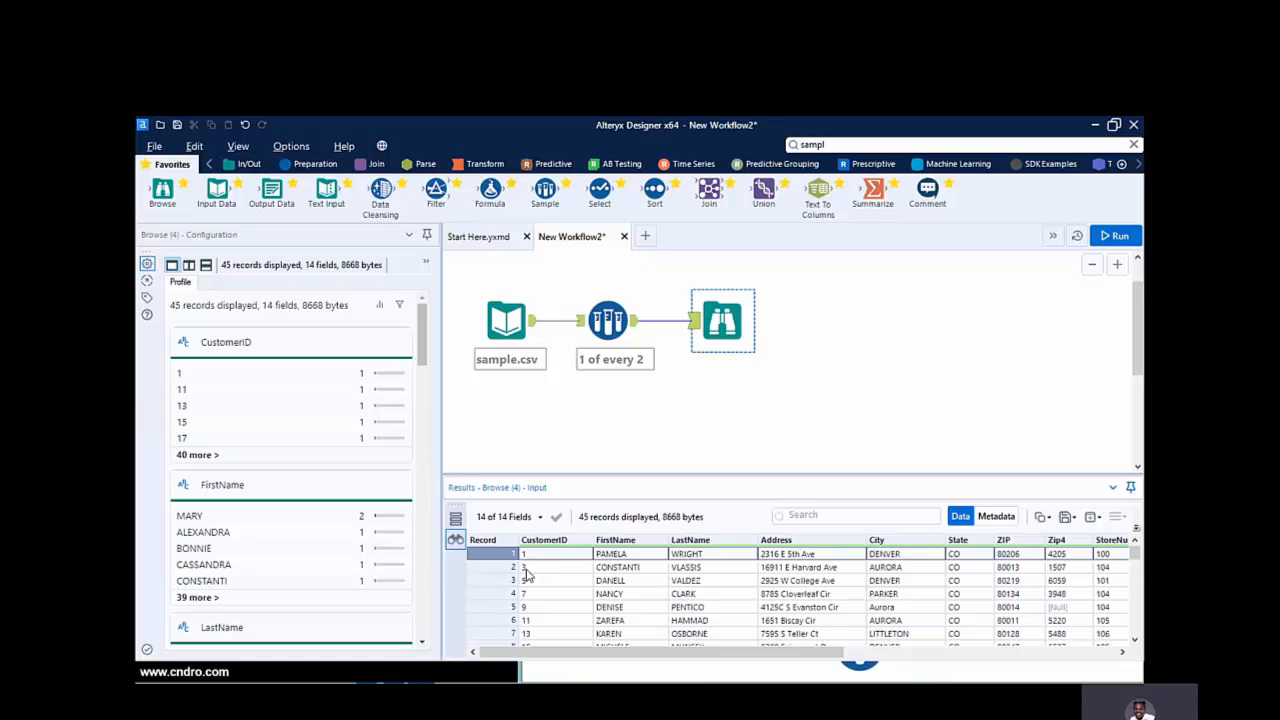
{"action": "left_click", "coordinate": [524, 568]}
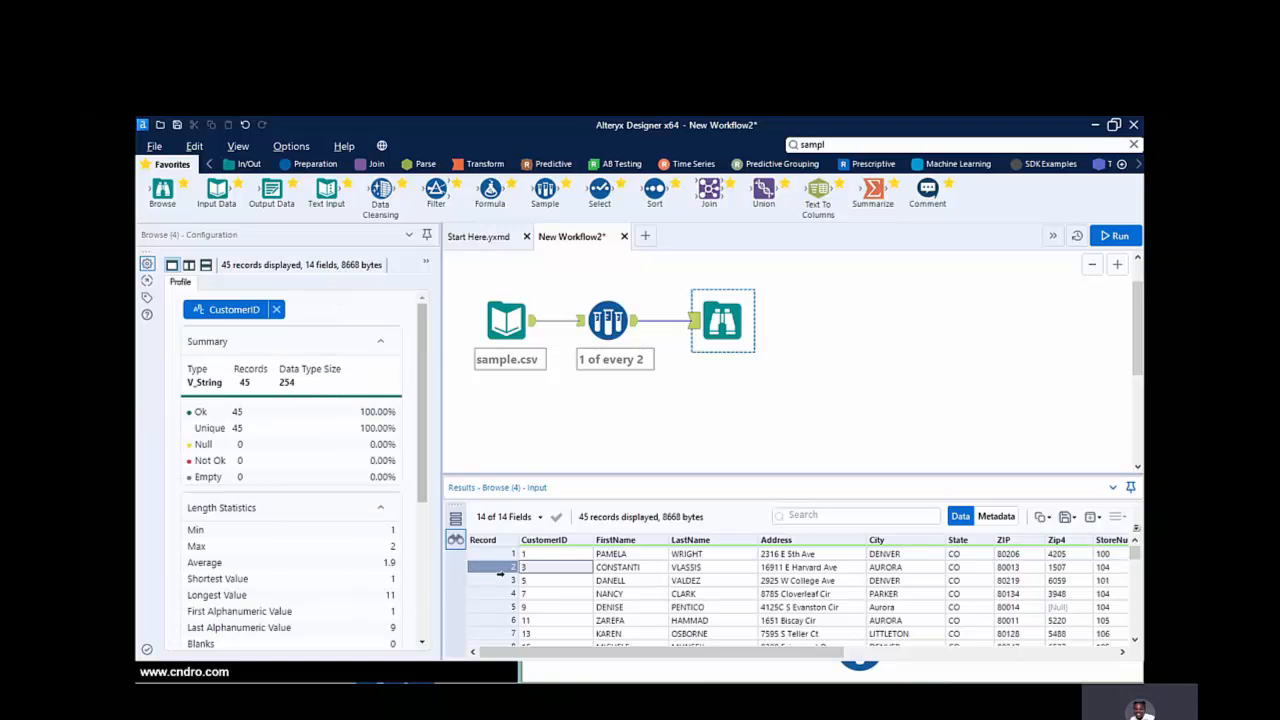
{"action": "left_click", "coordinate": [530, 582]}
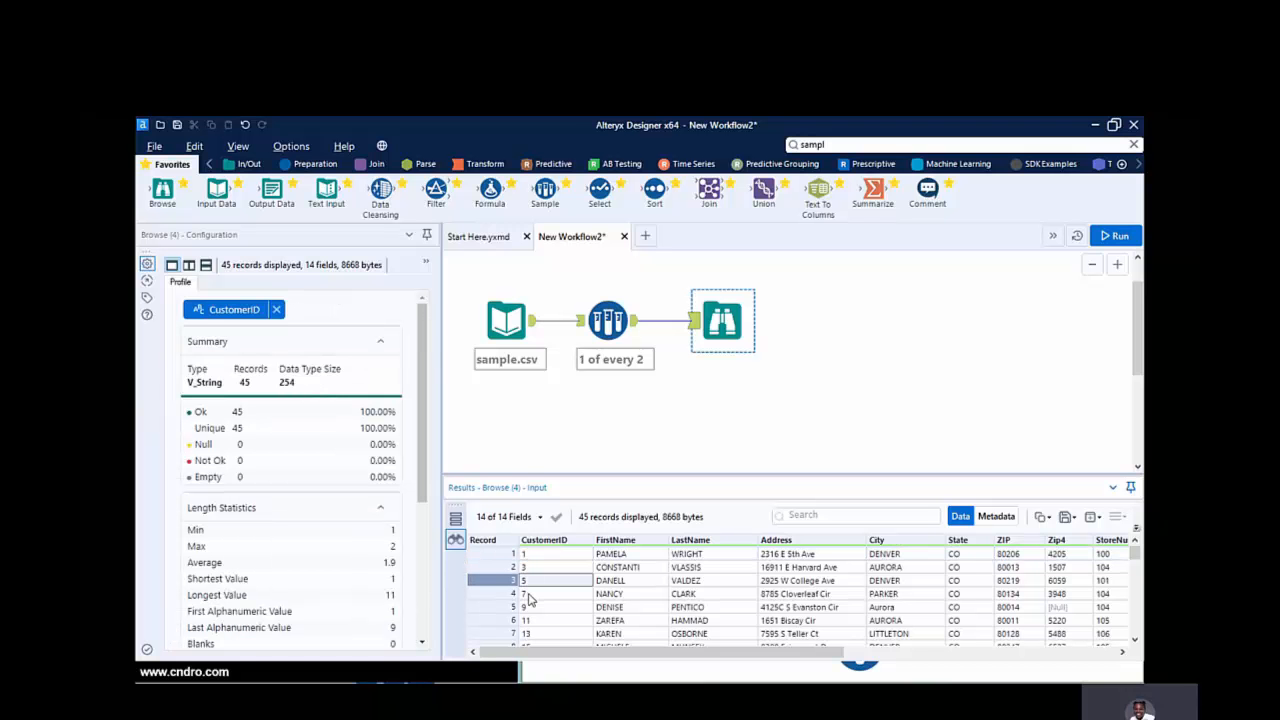
{"action": "left_click", "coordinate": [528, 594]}
Set the Sample tool's N to 5 for 1 of every N rows and rerun the workflow
{"action": "left_click", "coordinate": [617, 365]}
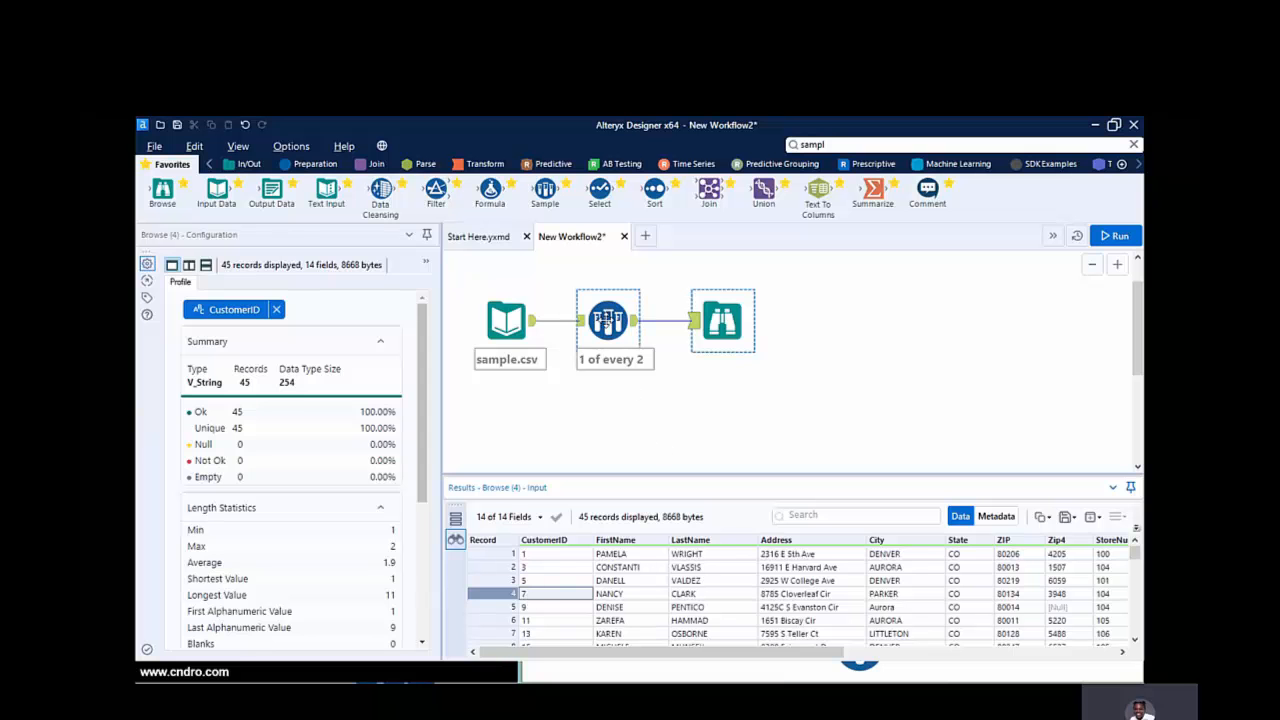
{"action": "left_click", "coordinate": [200, 416]}
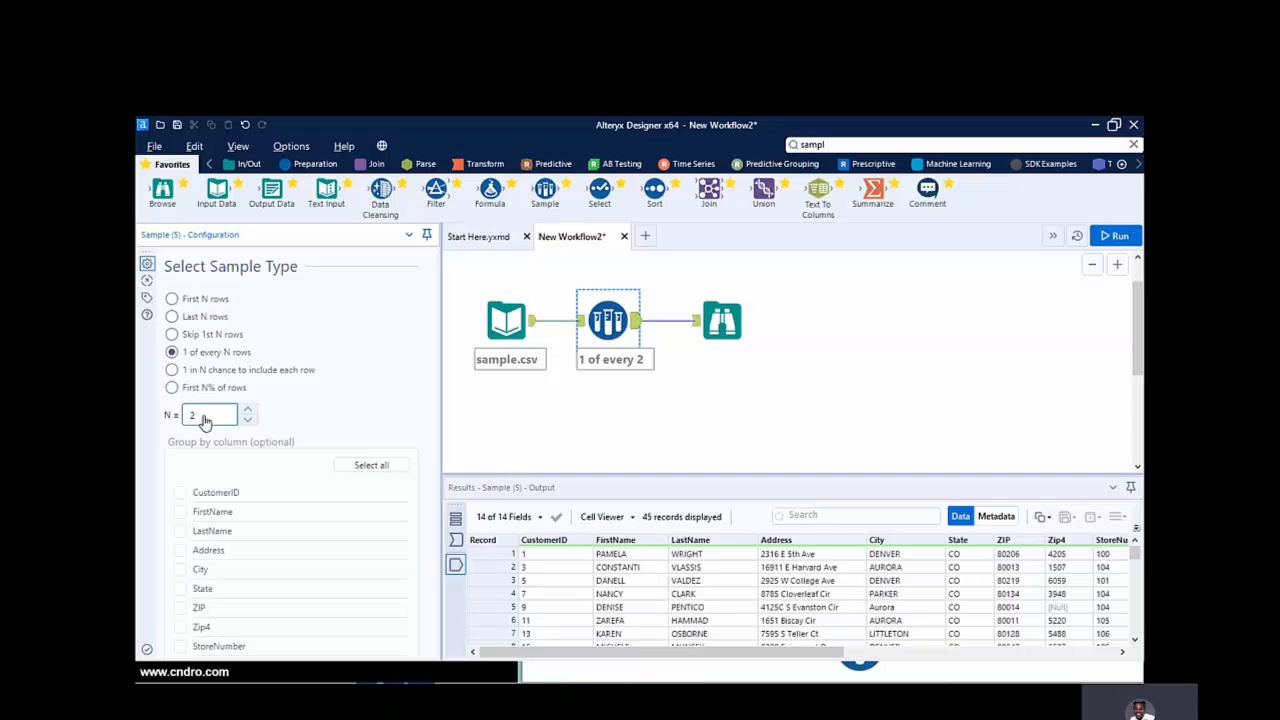
{"action": "key", "text": "BackSpace"}
{"action": "type", "text": "5"}
{"action": "left_click", "coordinate": [1110, 236]}
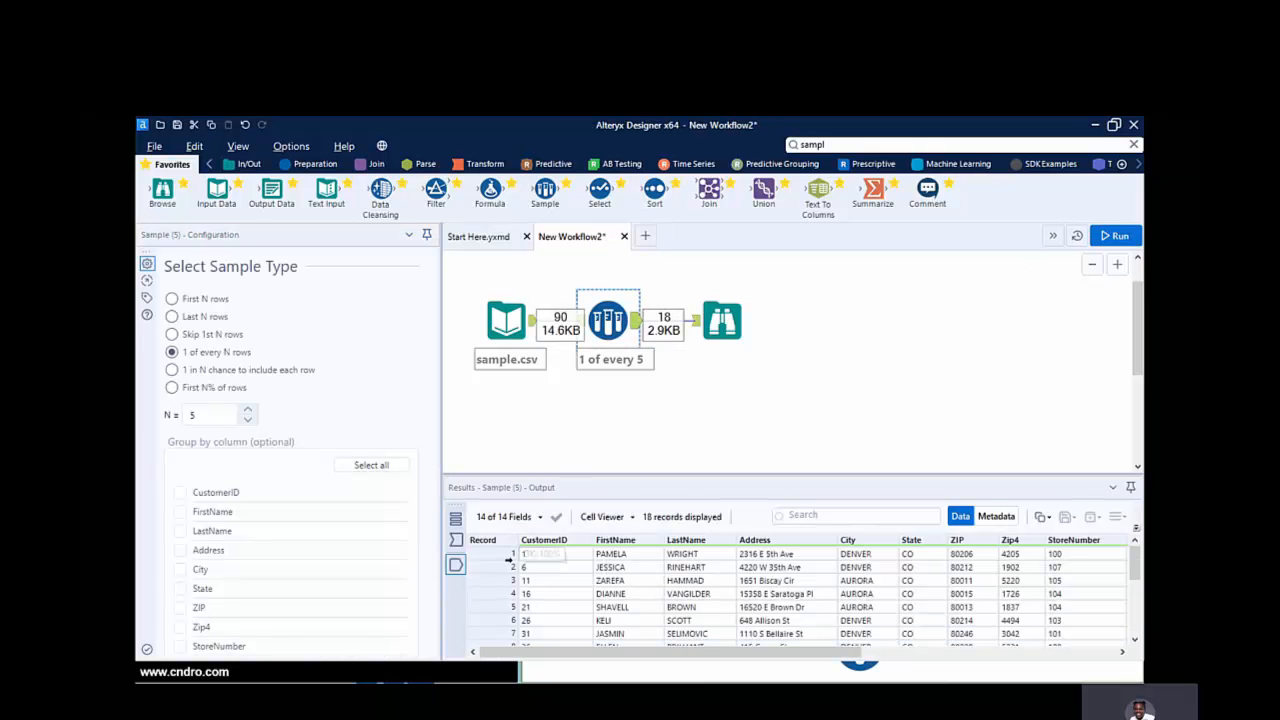
Examine the CustomerID values of the first three records in the Sample tool's output
{"action": "left_click", "coordinate": [532, 556]}
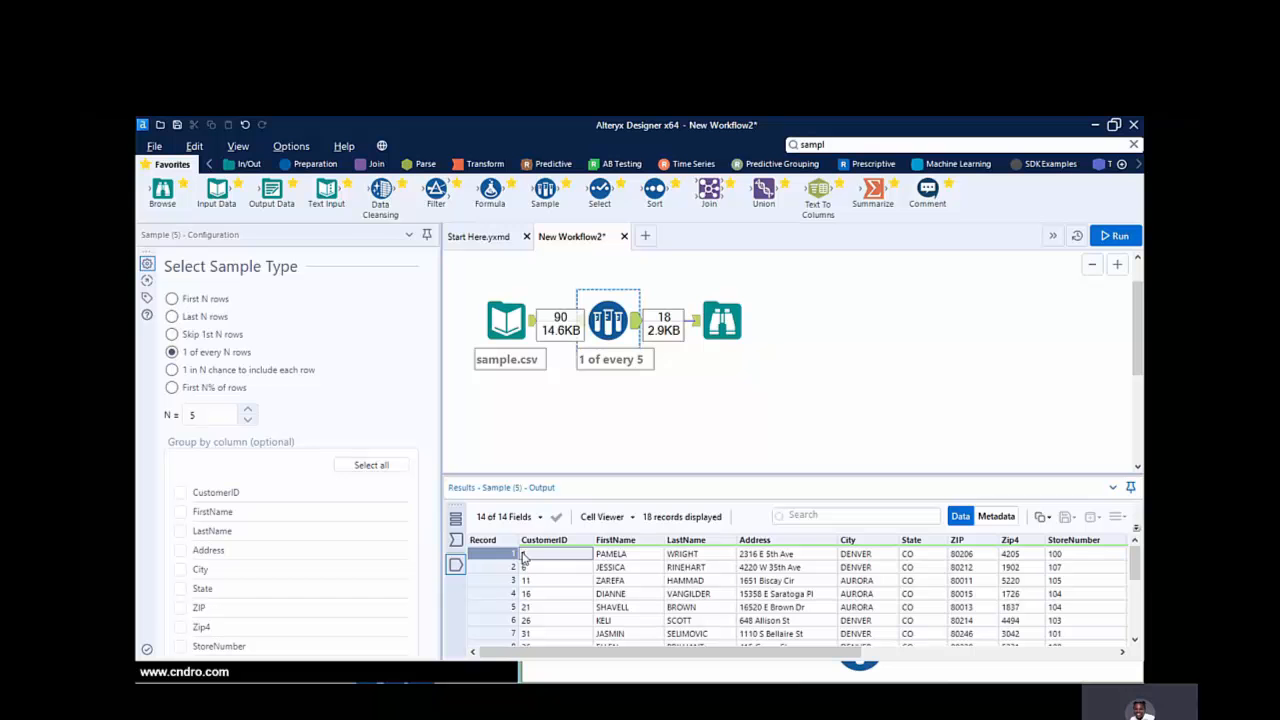
{"action": "left_click", "coordinate": [530, 569]}
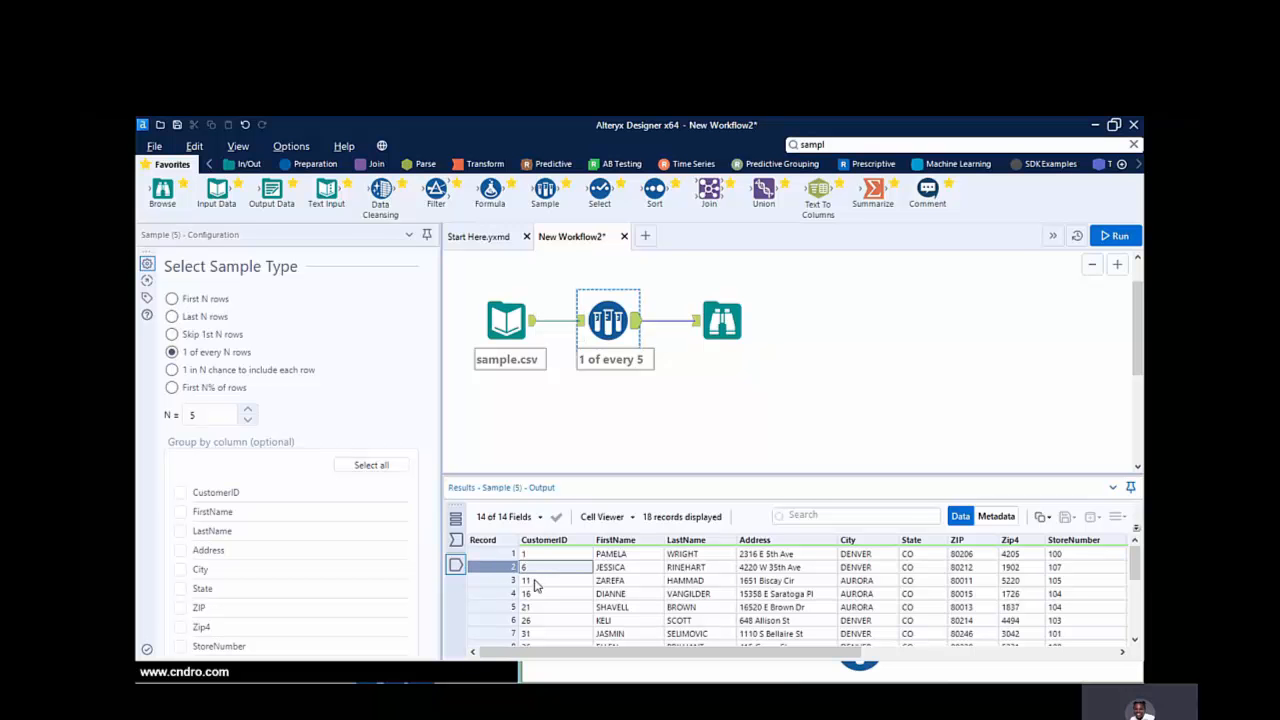
{"action": "left_click", "coordinate": [535, 582]}
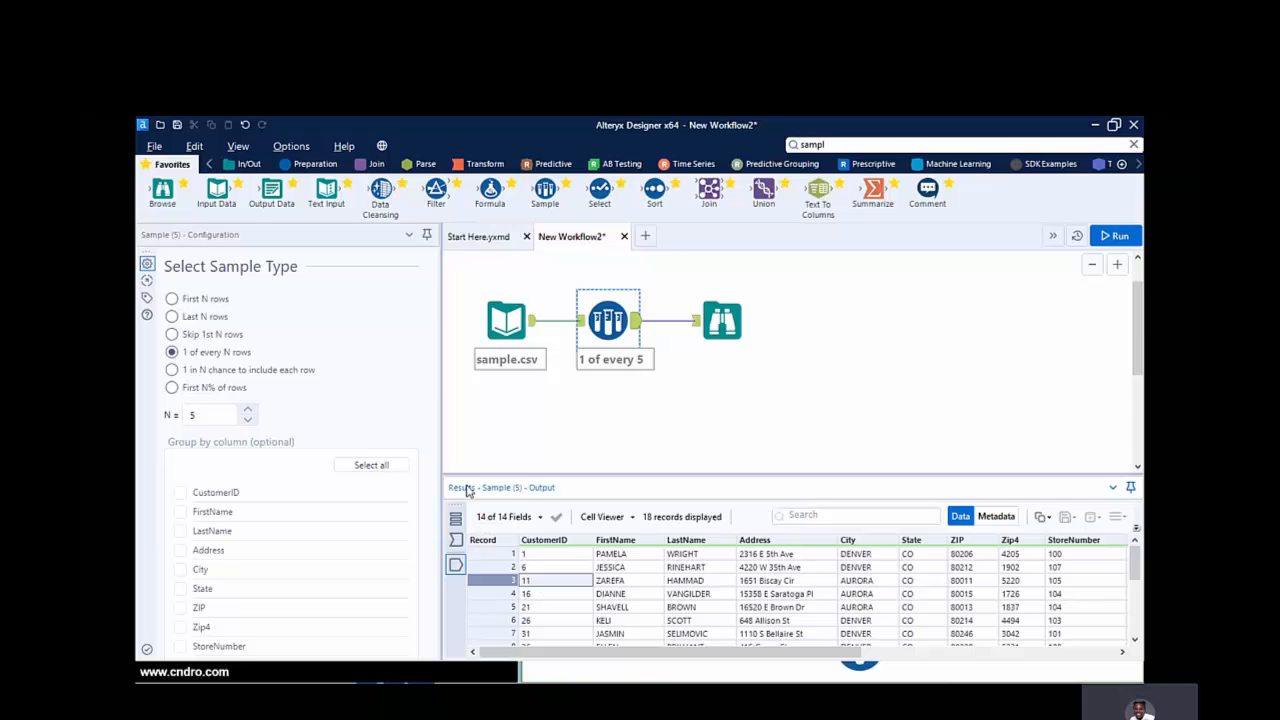
Switch the sample type to 1 in N chance to include each row, keeping N = 5, and run the workflow
{"action": "left_click", "coordinate": [172, 370]}
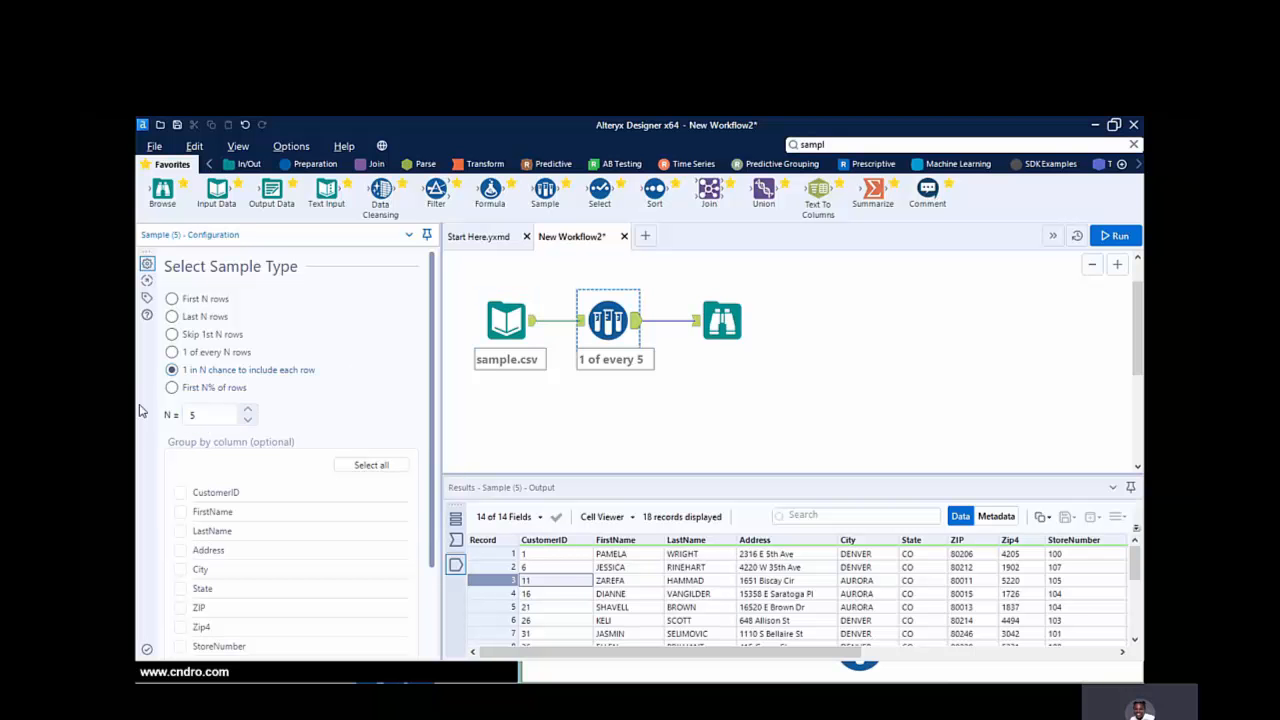
{"action": "left_click", "coordinate": [1117, 237]}
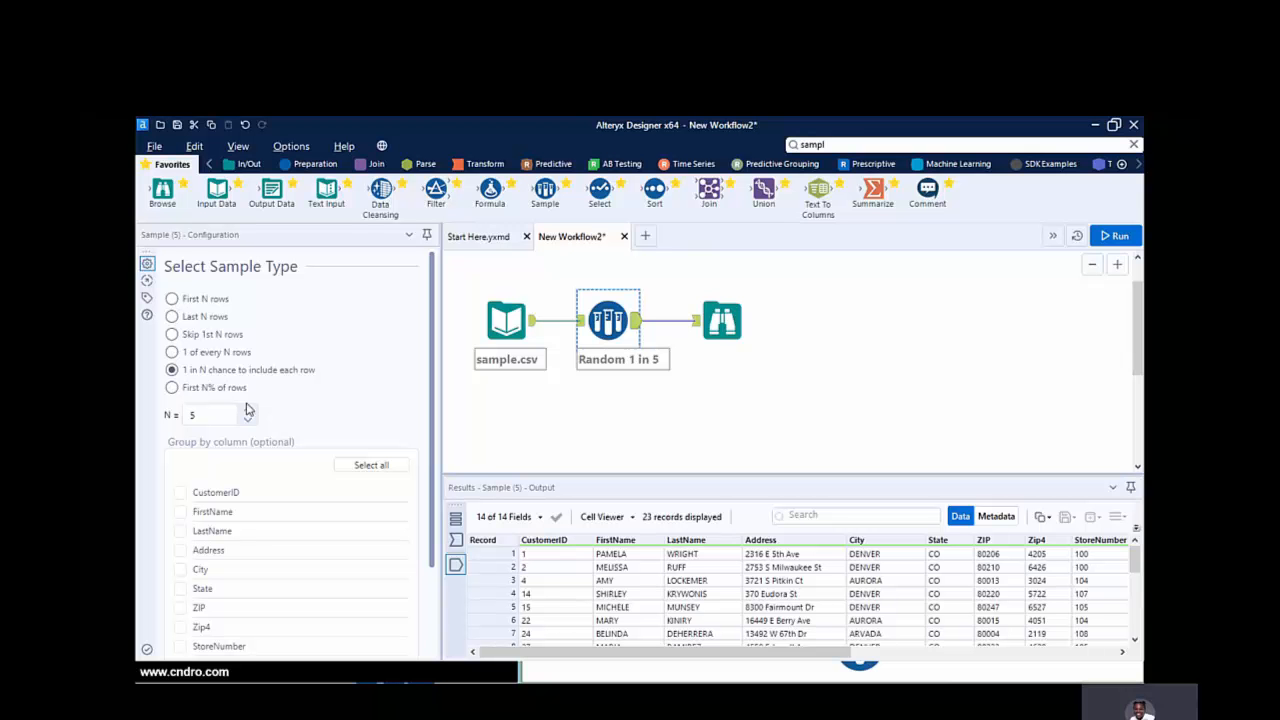
Set the Sample tool to First N% of rows with N = 1, and run the workflow to view the output in the Browse tool
{"action": "left_click", "coordinate": [171, 389]}
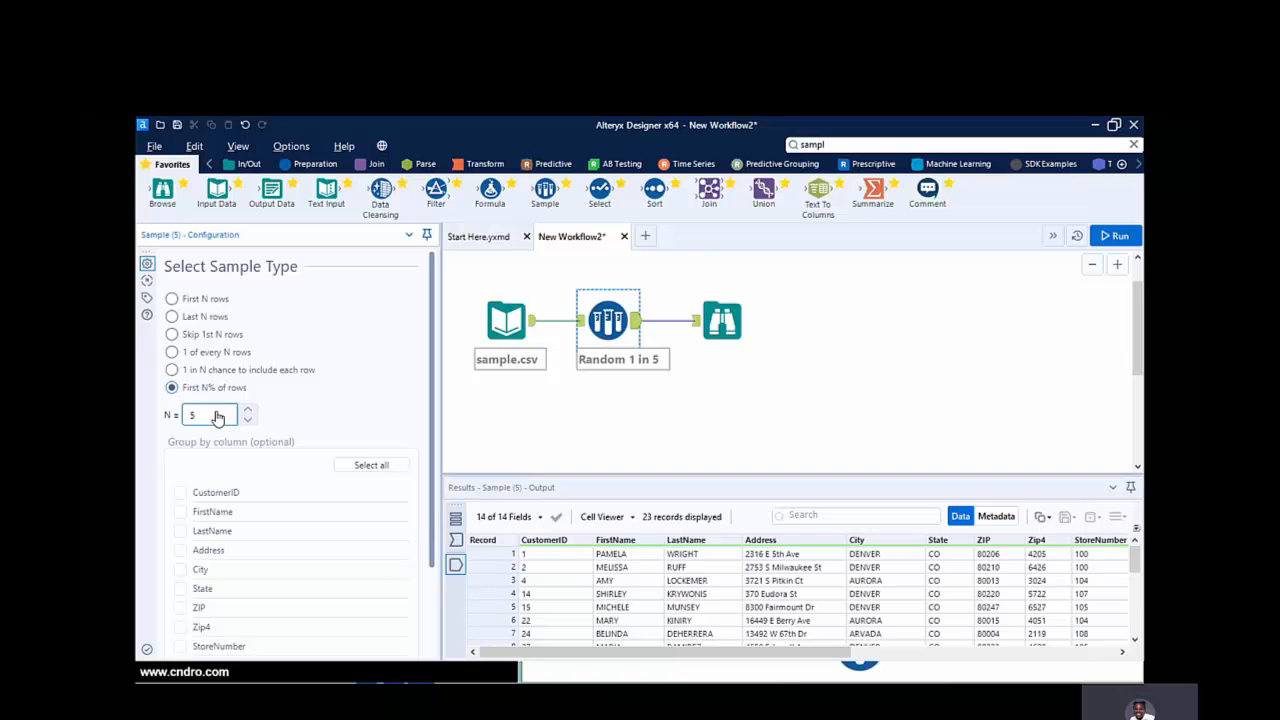
{"action": "left_click", "coordinate": [201, 423]}
{"action": "key", "text": "BackSpace"}
{"action": "left_click", "coordinate": [1113, 237]}
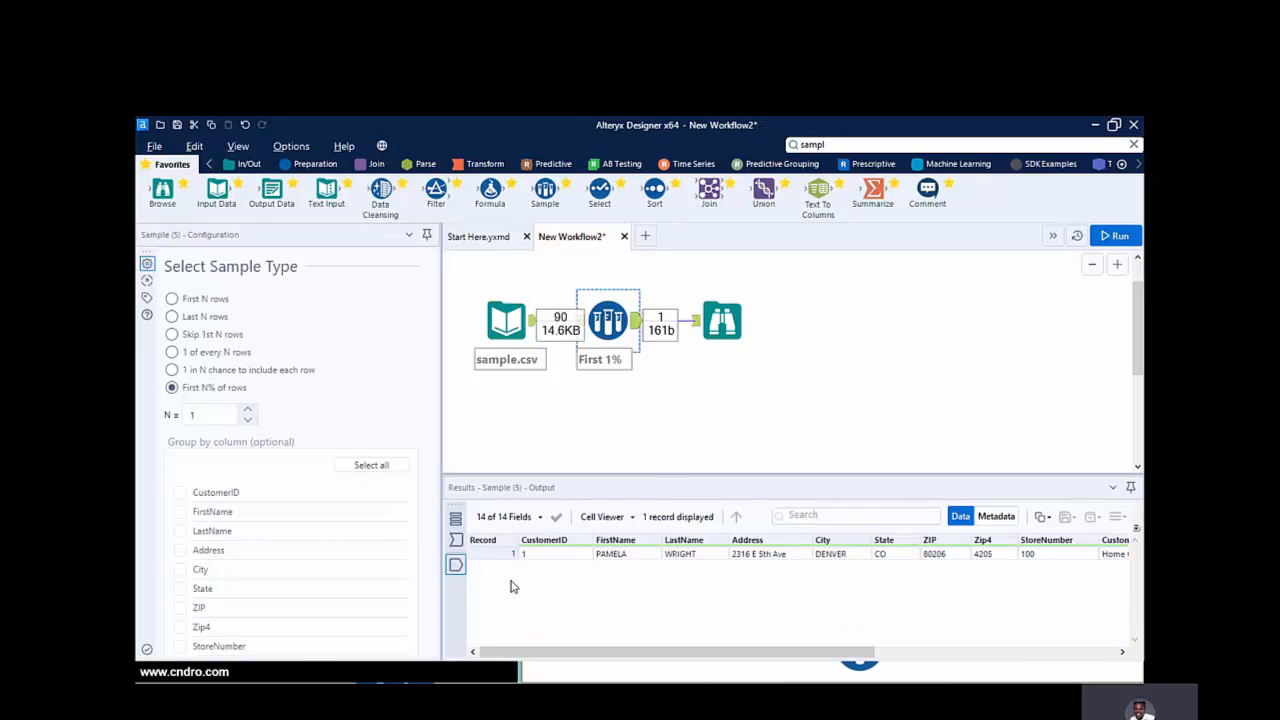
{"action": "left_click", "coordinate": [719, 320]}
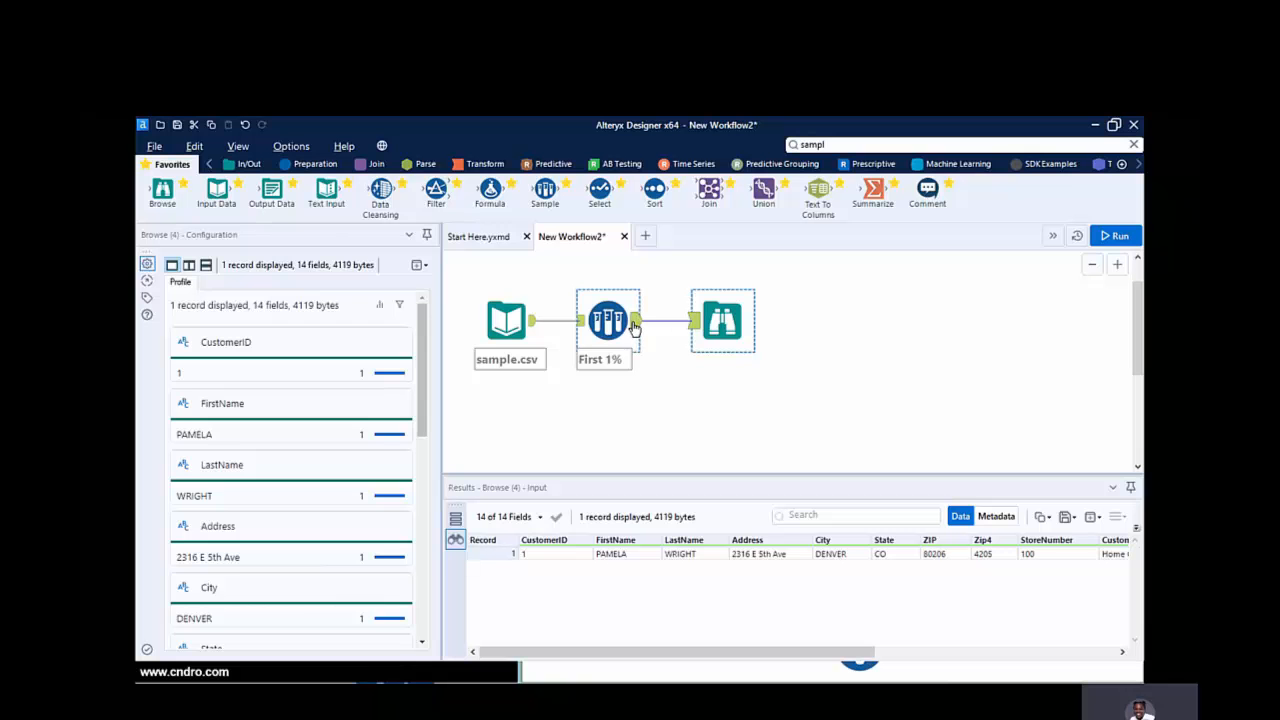
Raise the First N% of rows sample to N = 10 and run the workflow with the Browse tool selected
{"action": "left_click", "coordinate": [610, 320]}
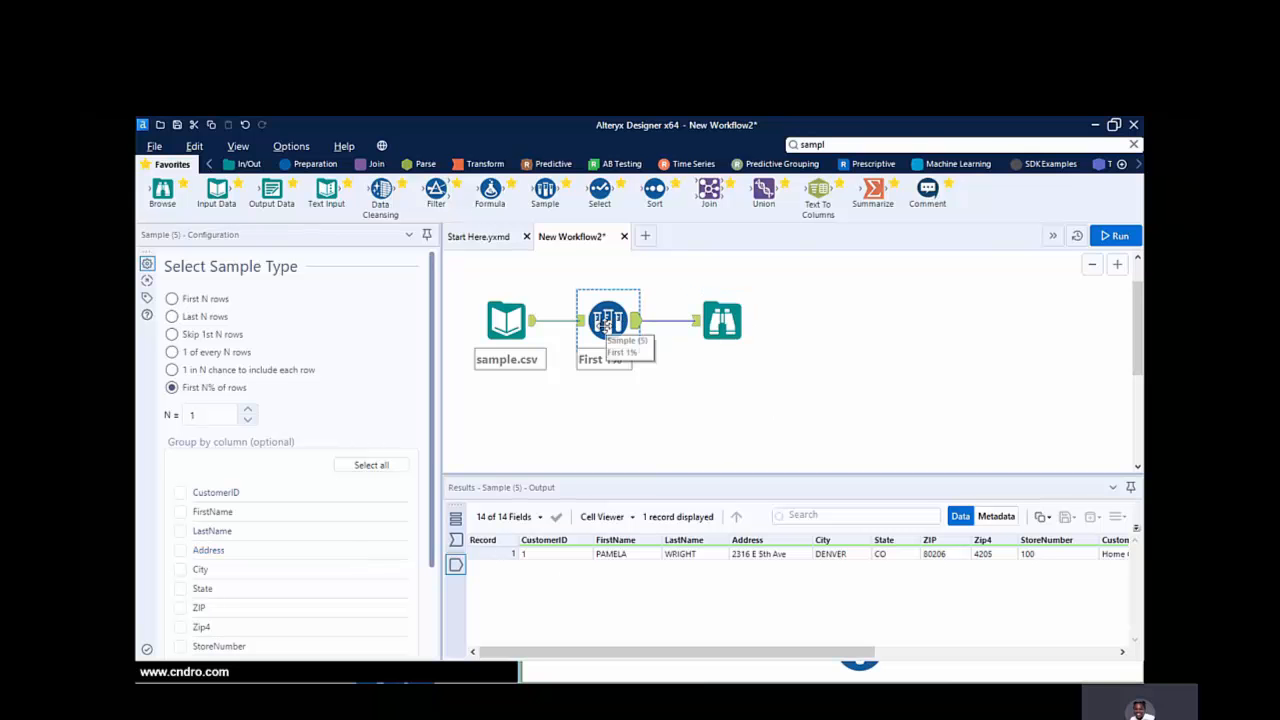
{"action": "left_click", "coordinate": [228, 421]}
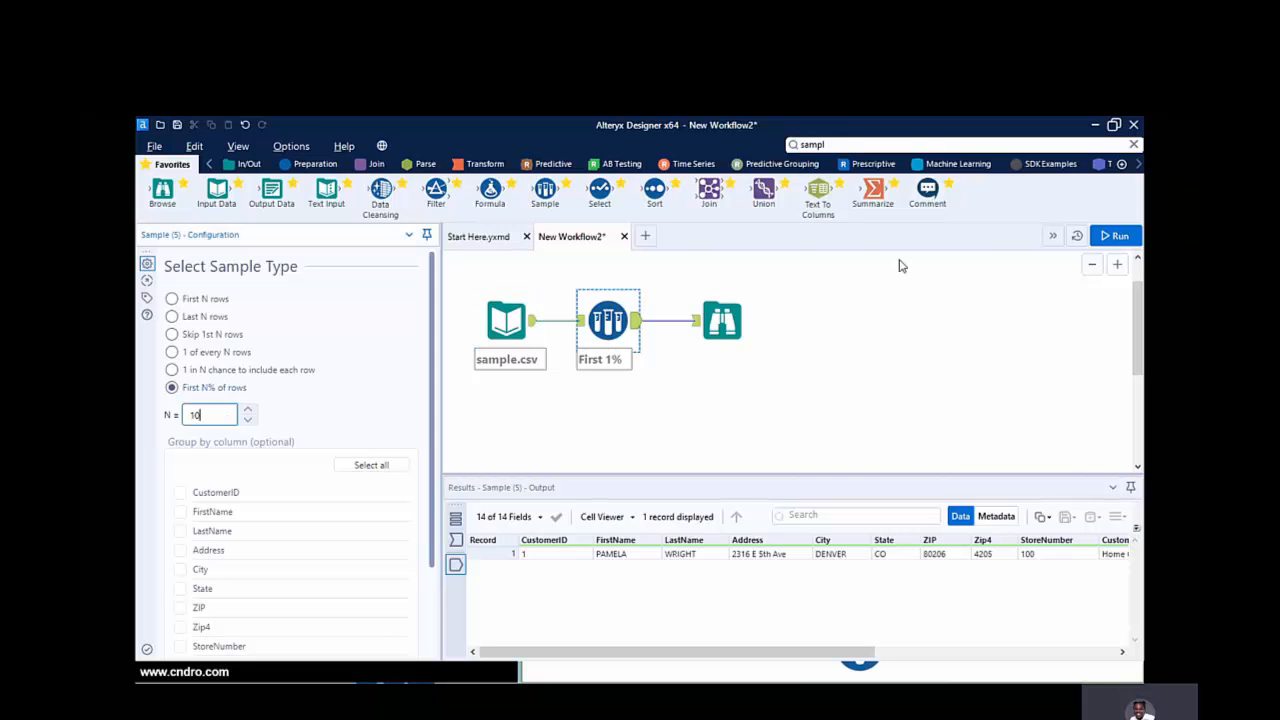
{"action": "left_click", "coordinate": [729, 321]}
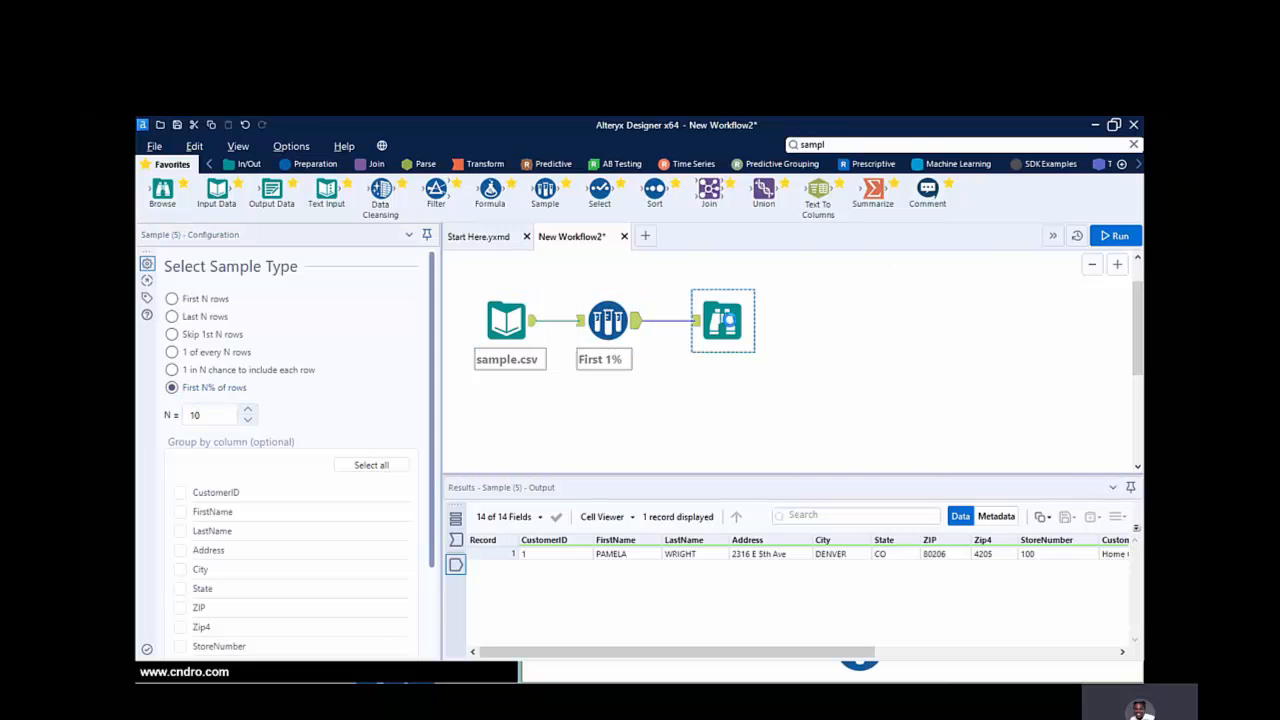
{"action": "left_click", "coordinate": [1112, 236]}
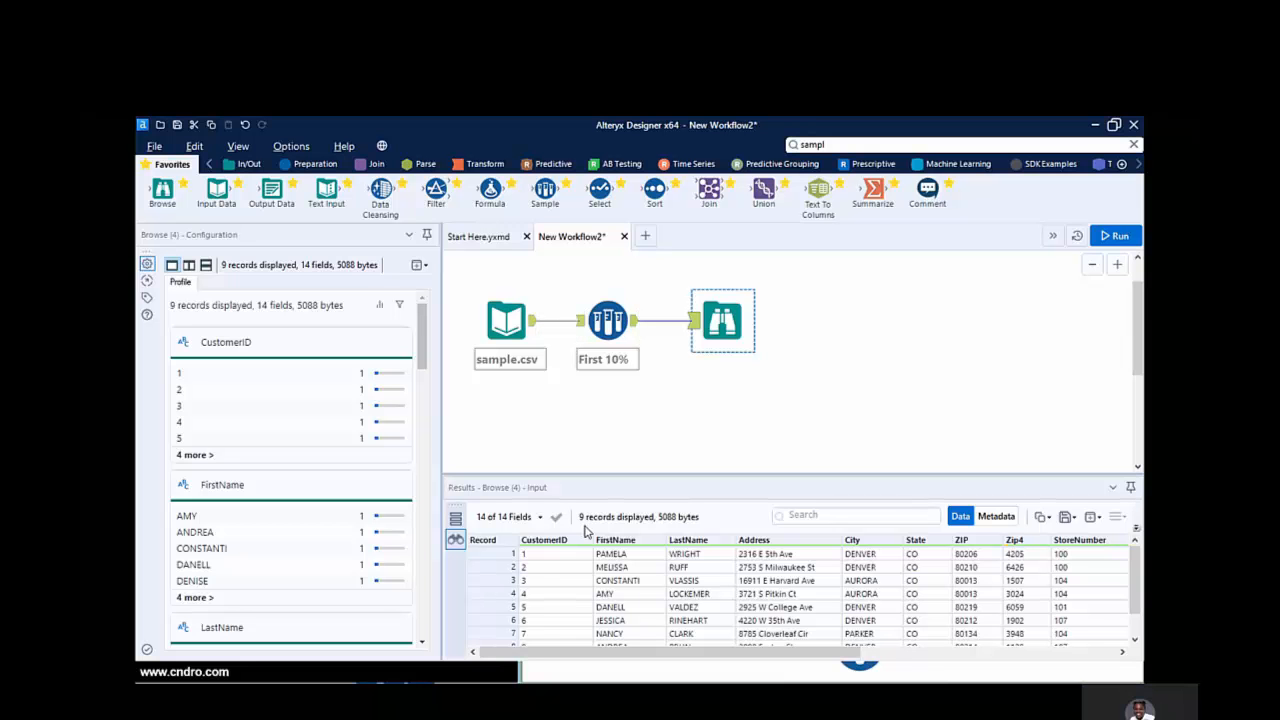
Compare the Sample output with the sample.csv input data, and review the optional group-by columns and remaining output records
{"action": "left_click", "coordinate": [608, 328]}
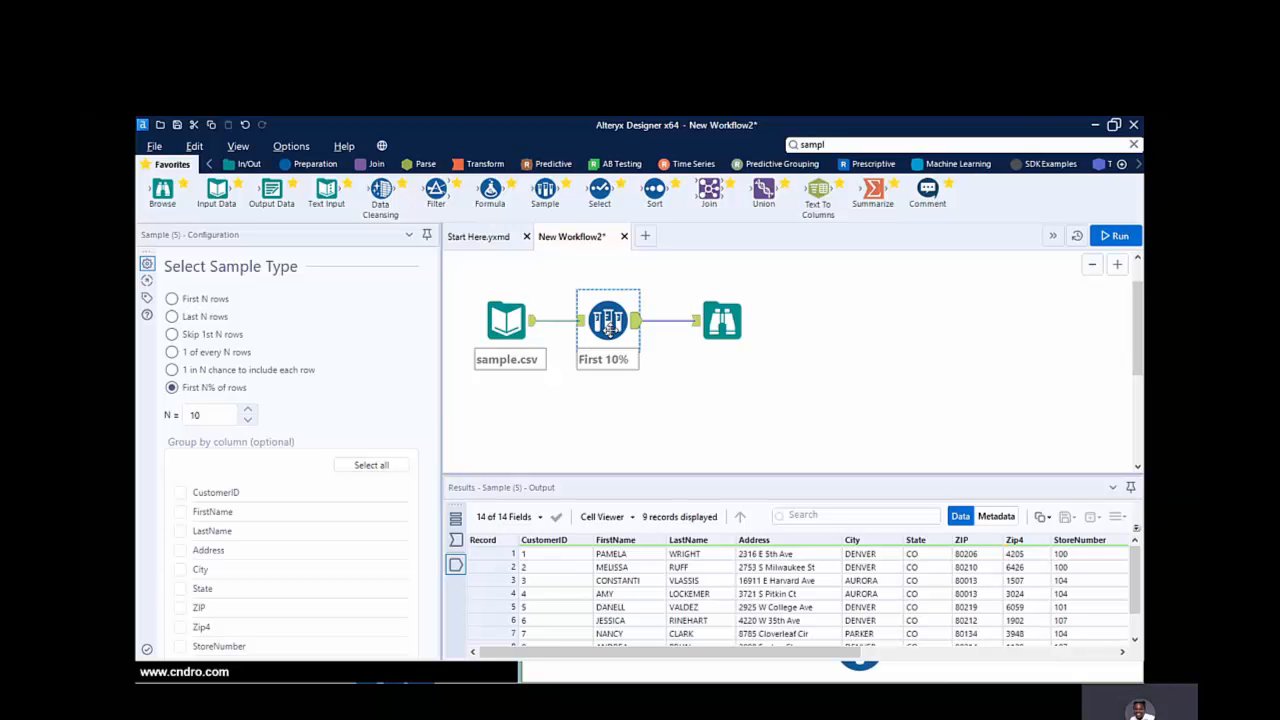
{"action": "left_click", "coordinate": [508, 316]}
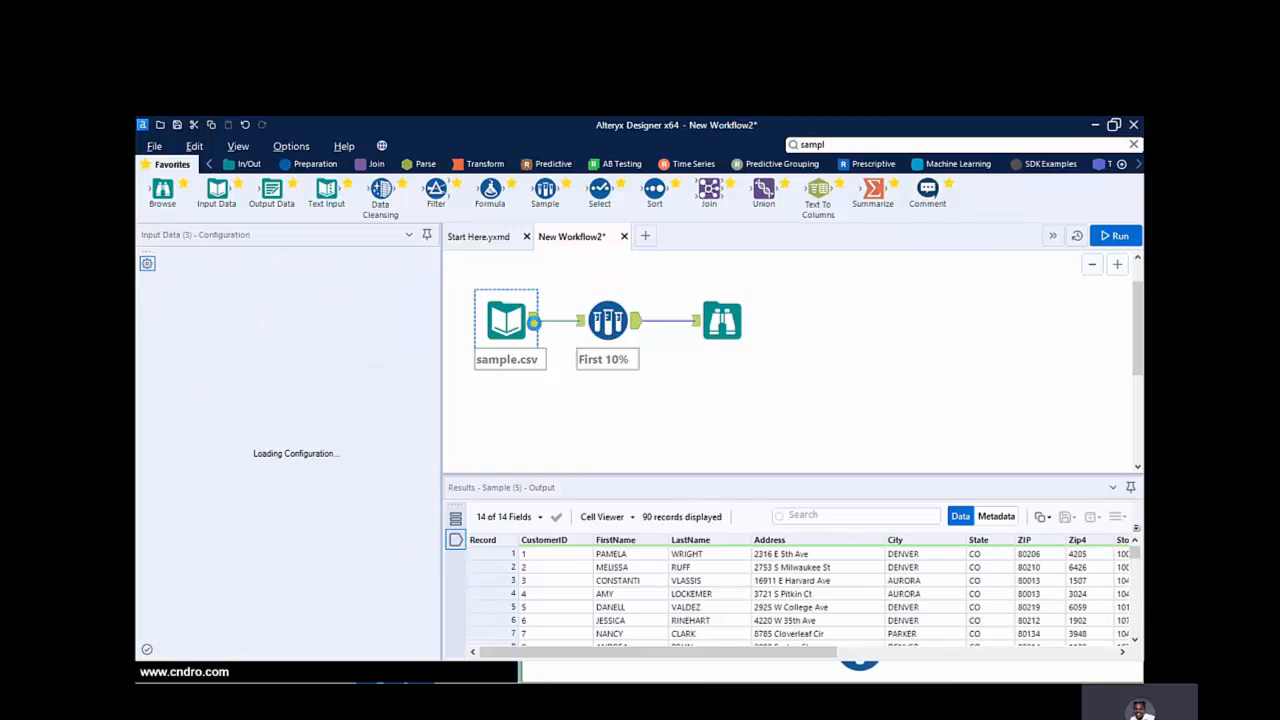
{"action": "left_click", "coordinate": [607, 322]}
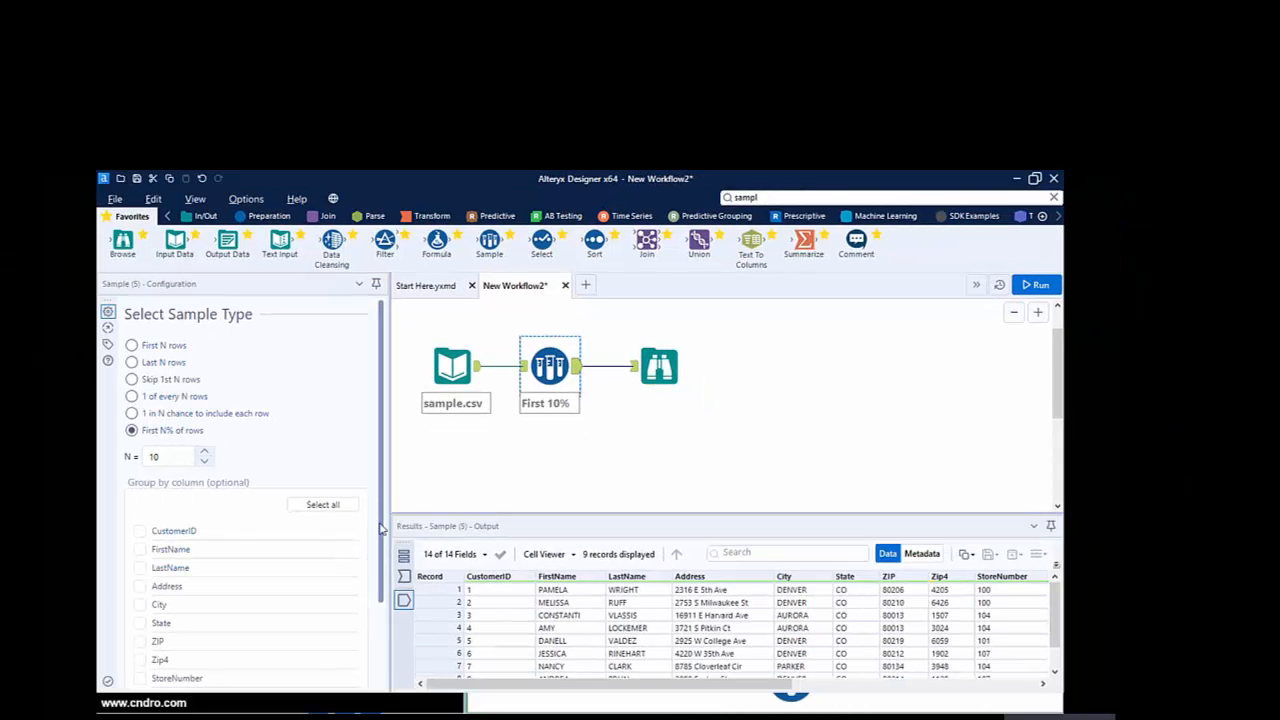
{"action": "left_click_drag", "start_coordinate": [380, 528], "coordinate": [387, 612]}
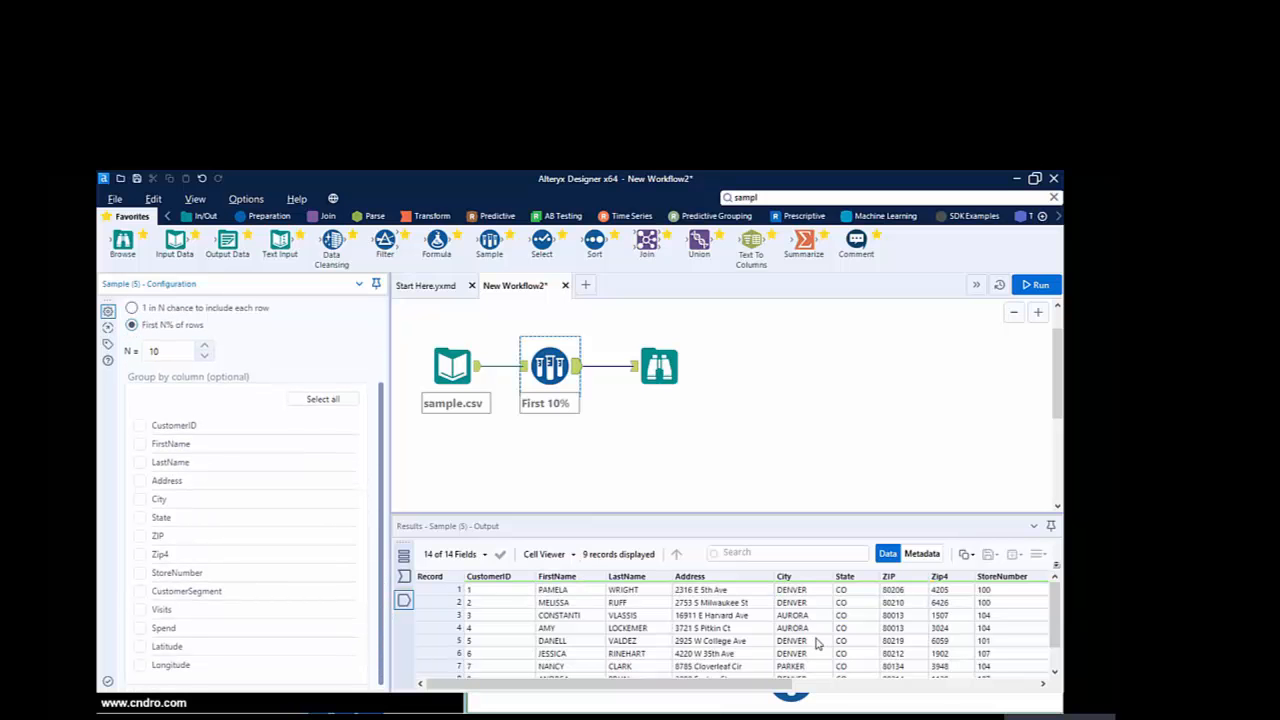
{"action": "left_click_drag", "start_coordinate": [1058, 602], "coordinate": [1058, 625]}
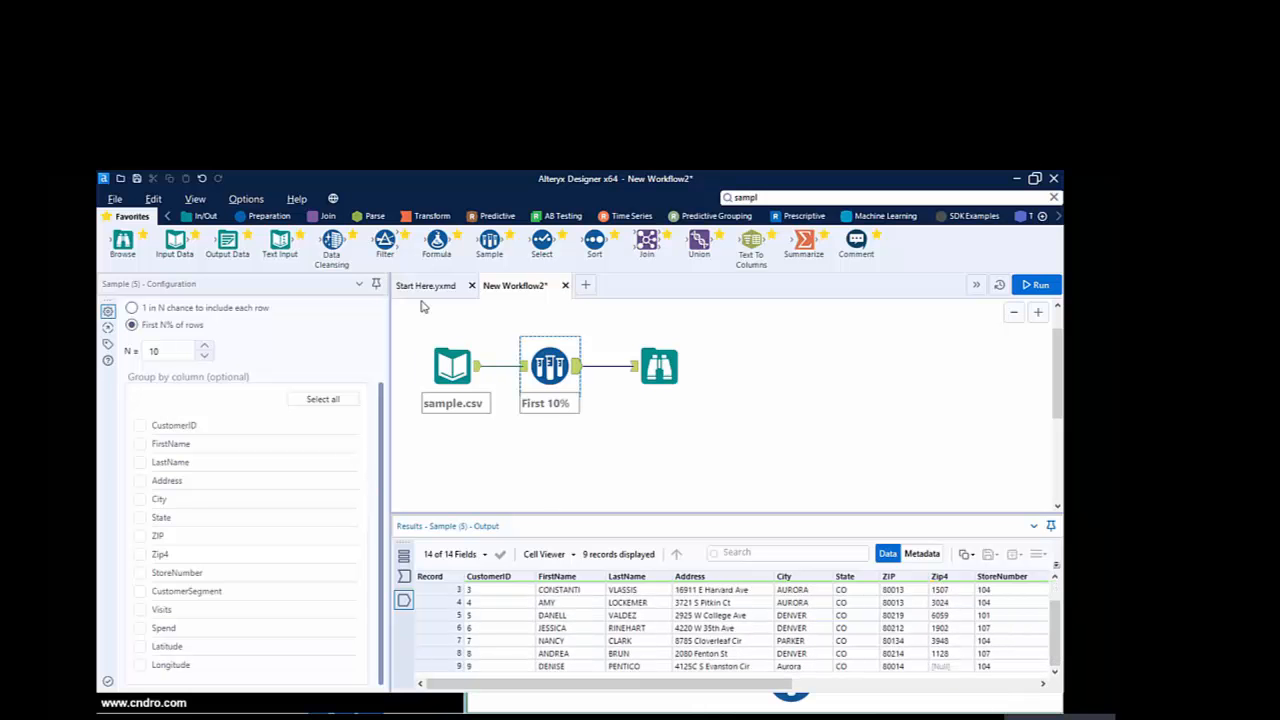
Add a Unique tool from the Preparation category below the Sample tool and connect the sample.csv output to its input
{"action": "left_click", "coordinate": [257, 218]}
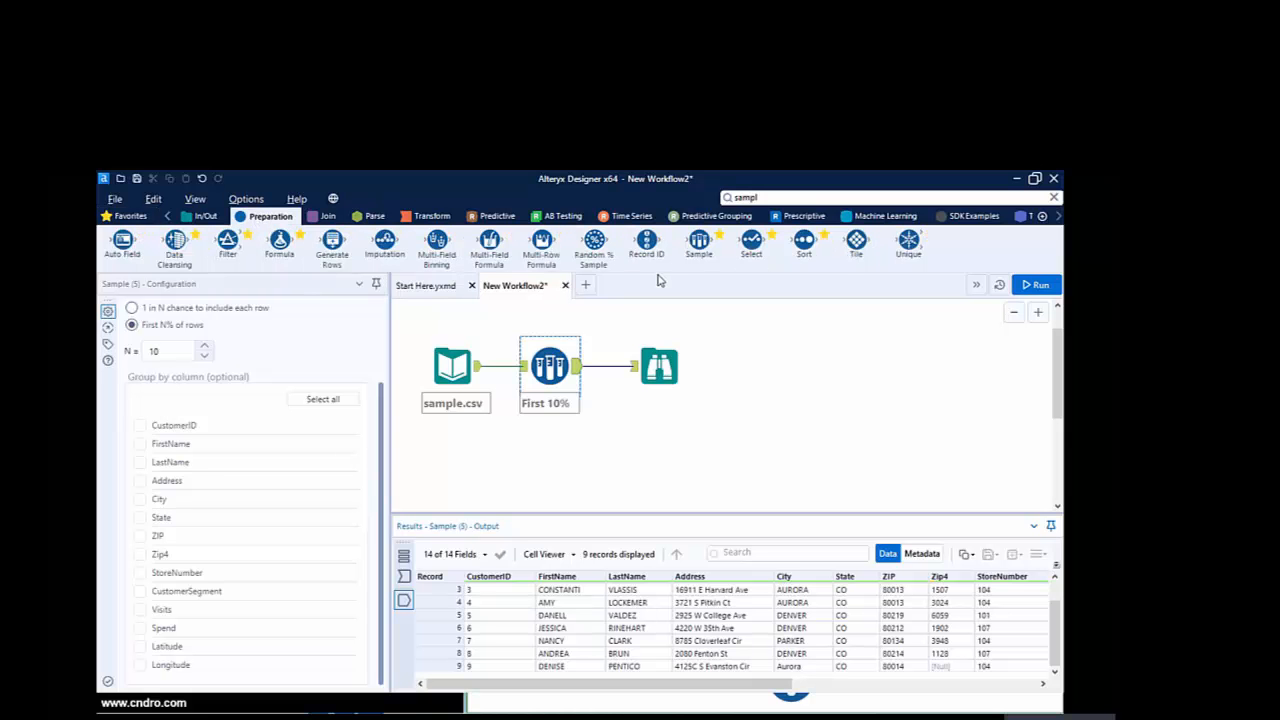
{"action": "left_click_drag", "start_coordinate": [908, 242], "coordinate": [574, 464]}
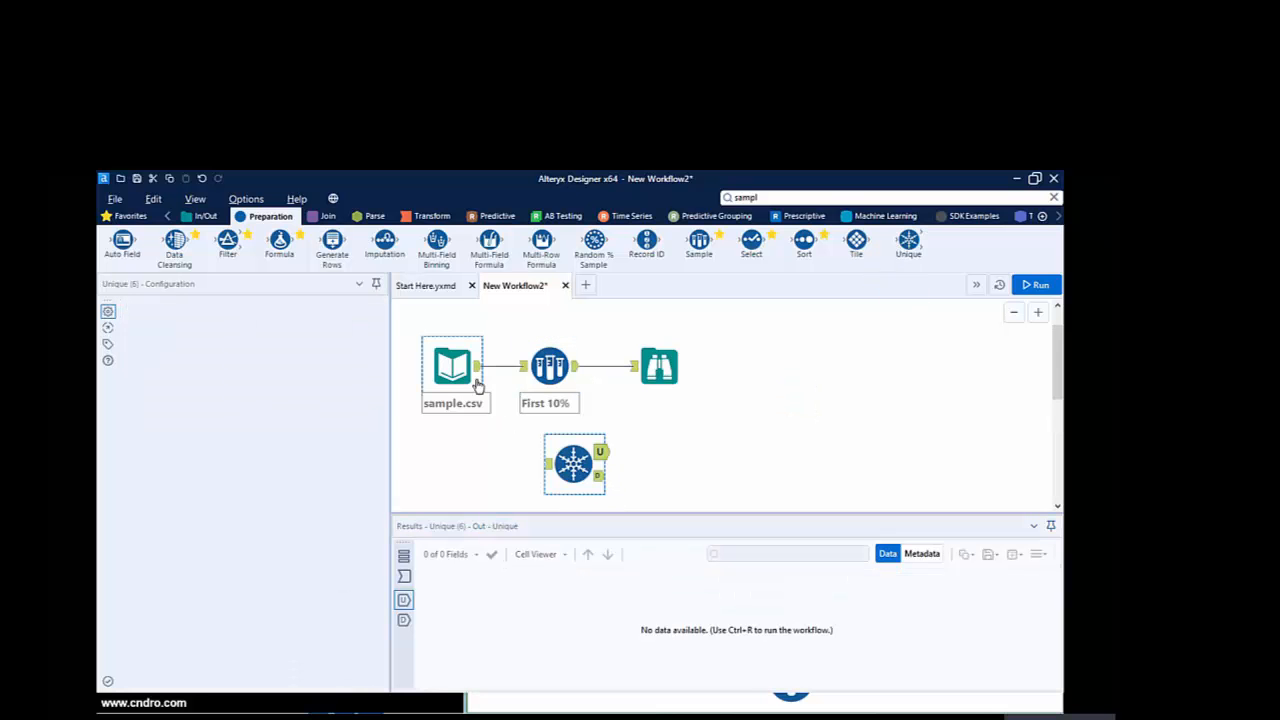
{"action": "left_click_drag", "start_coordinate": [478, 372], "coordinate": [549, 463]}
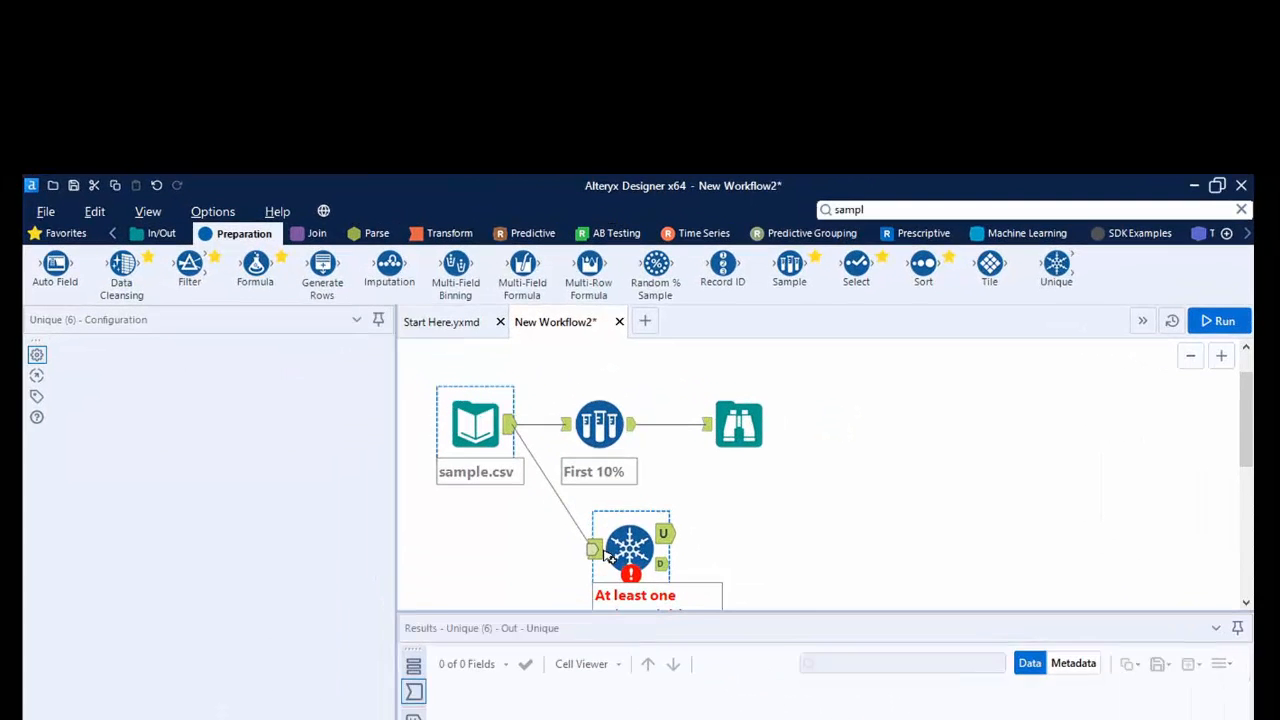
Set the Unique tool to find unique values by City, run the workflow and view its unique output records
{"action": "left_click", "coordinate": [625, 550]}
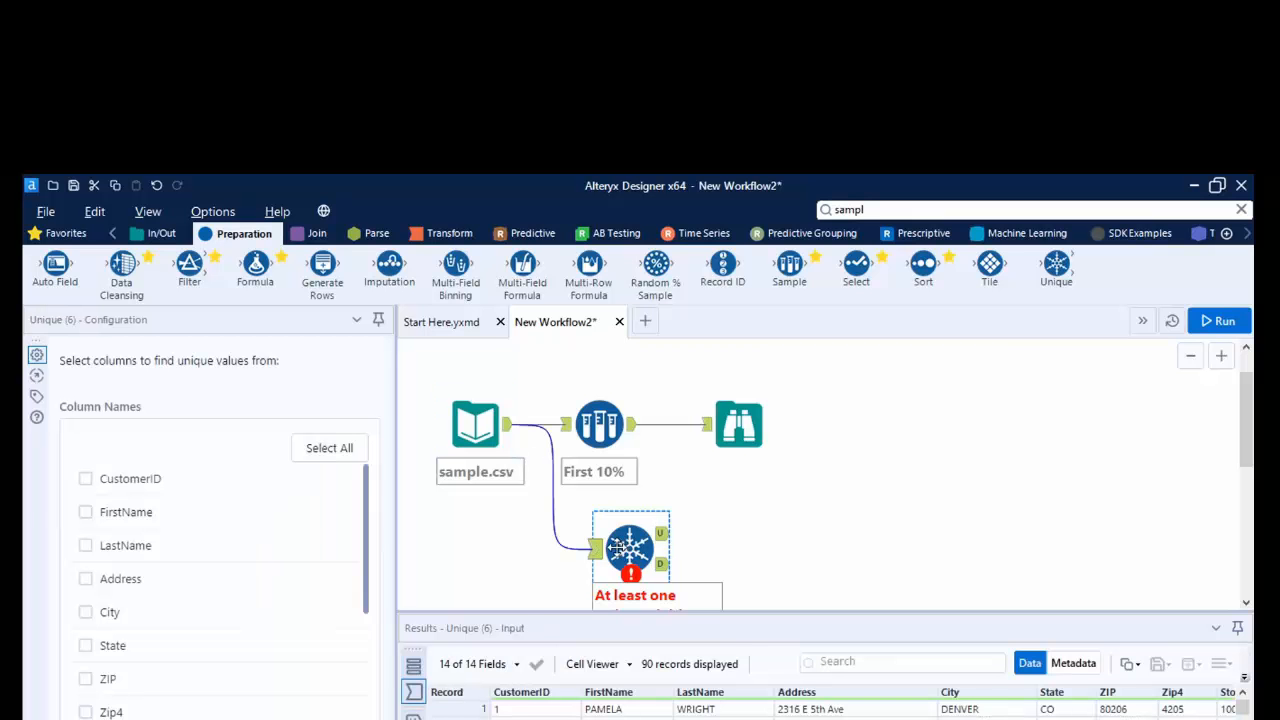
{"action": "left_click", "coordinate": [85, 612]}
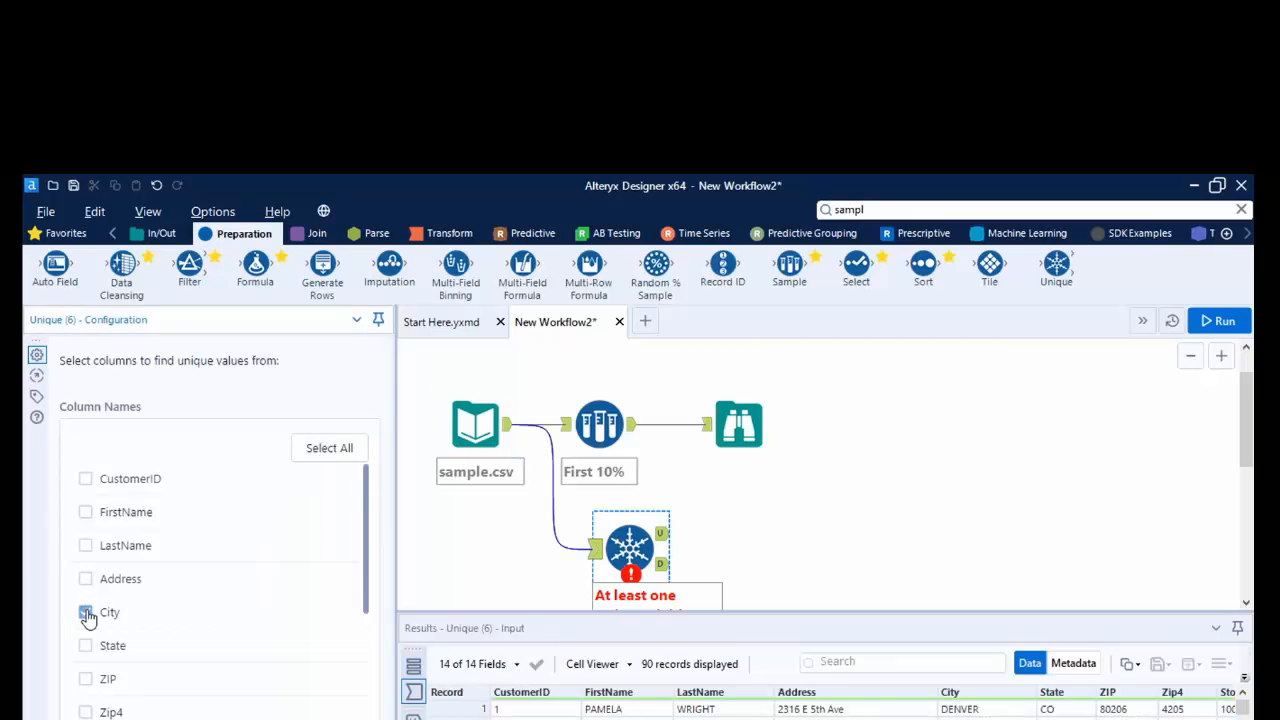
{"action": "left_click", "coordinate": [1212, 320]}
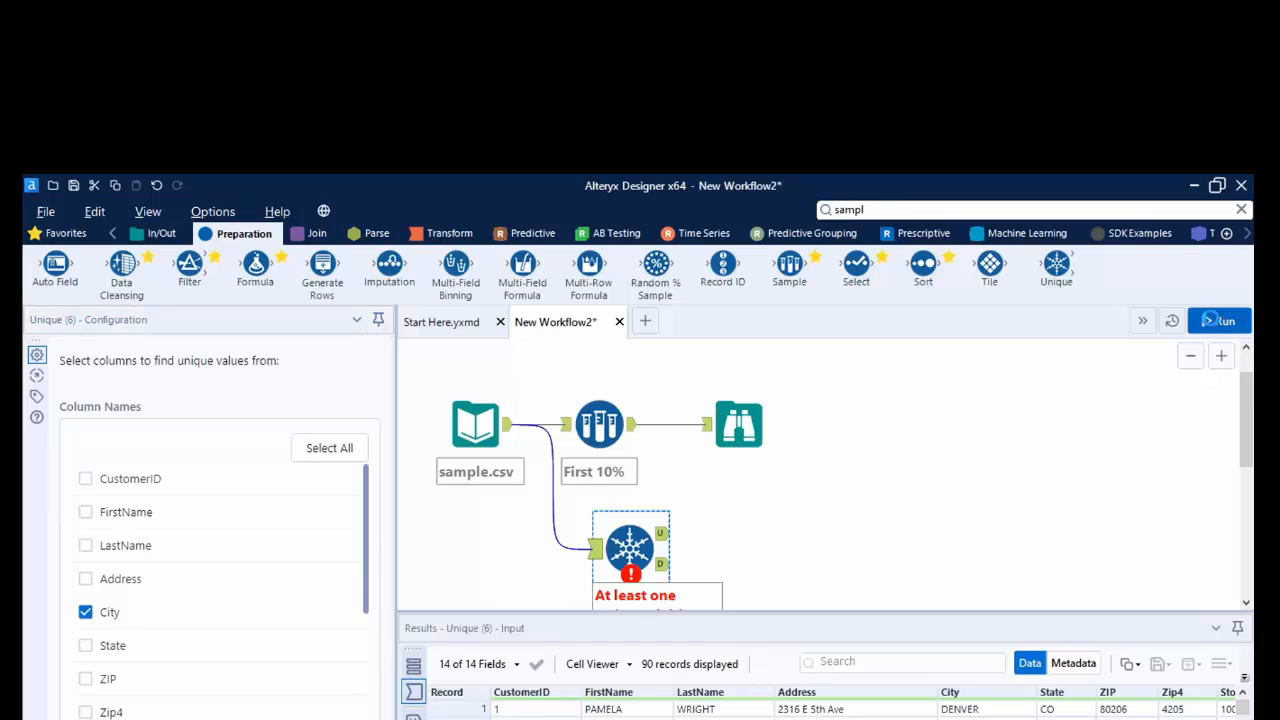
{"action": "left_click", "coordinate": [664, 536]}
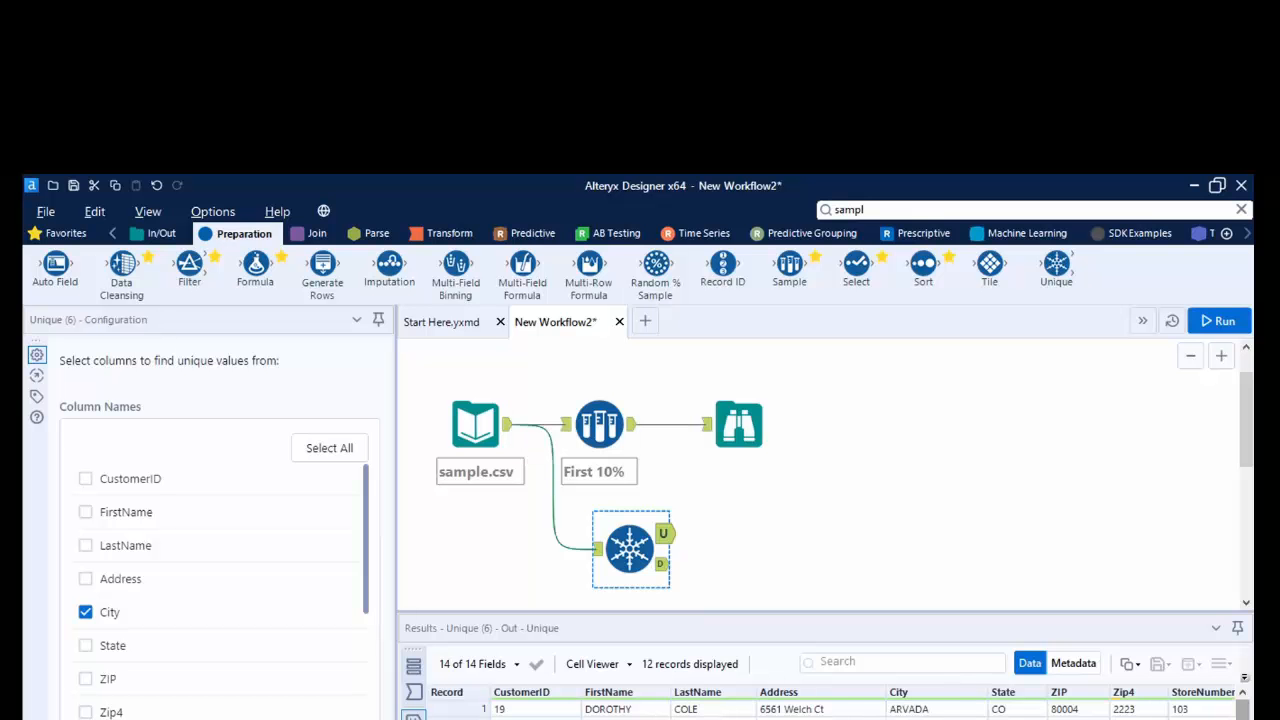
{"action": "left_click_drag", "start_coordinate": [1243, 711], "coordinate": [1149, 617]}
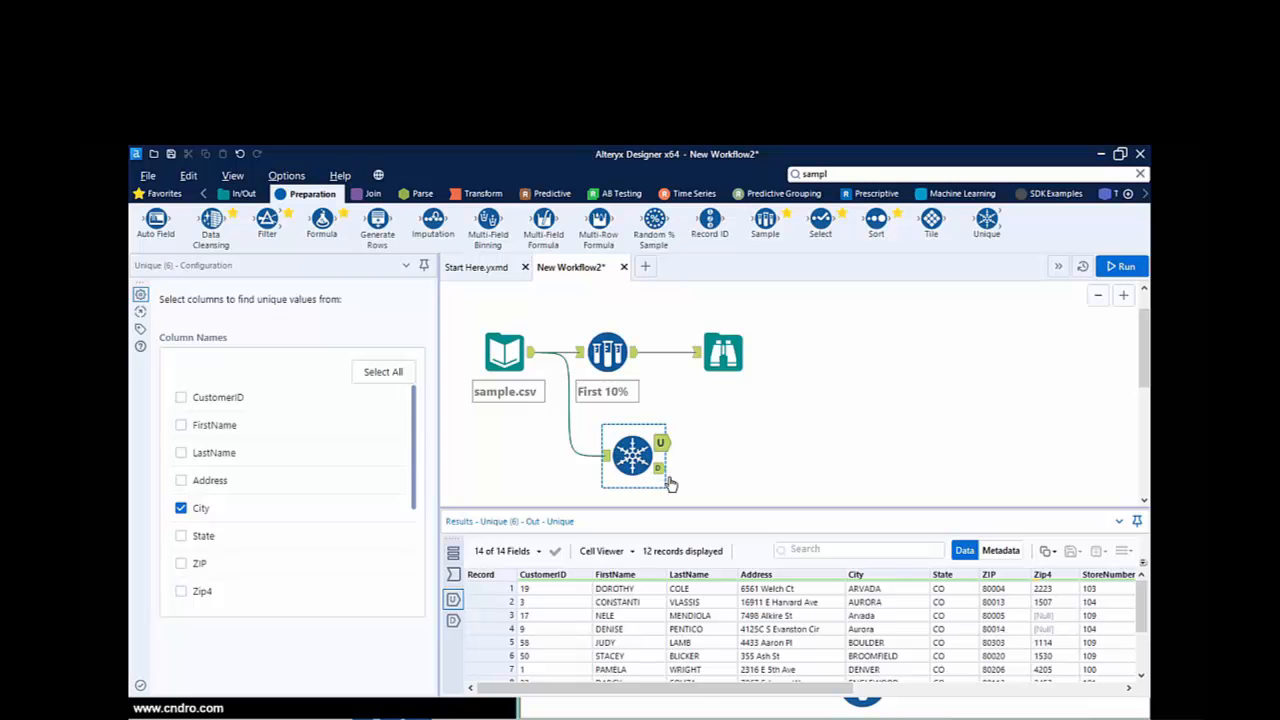
Check the Sample tool's output, and delete the Unique tool from the workflow
{"action": "left_click", "coordinate": [607, 351]}
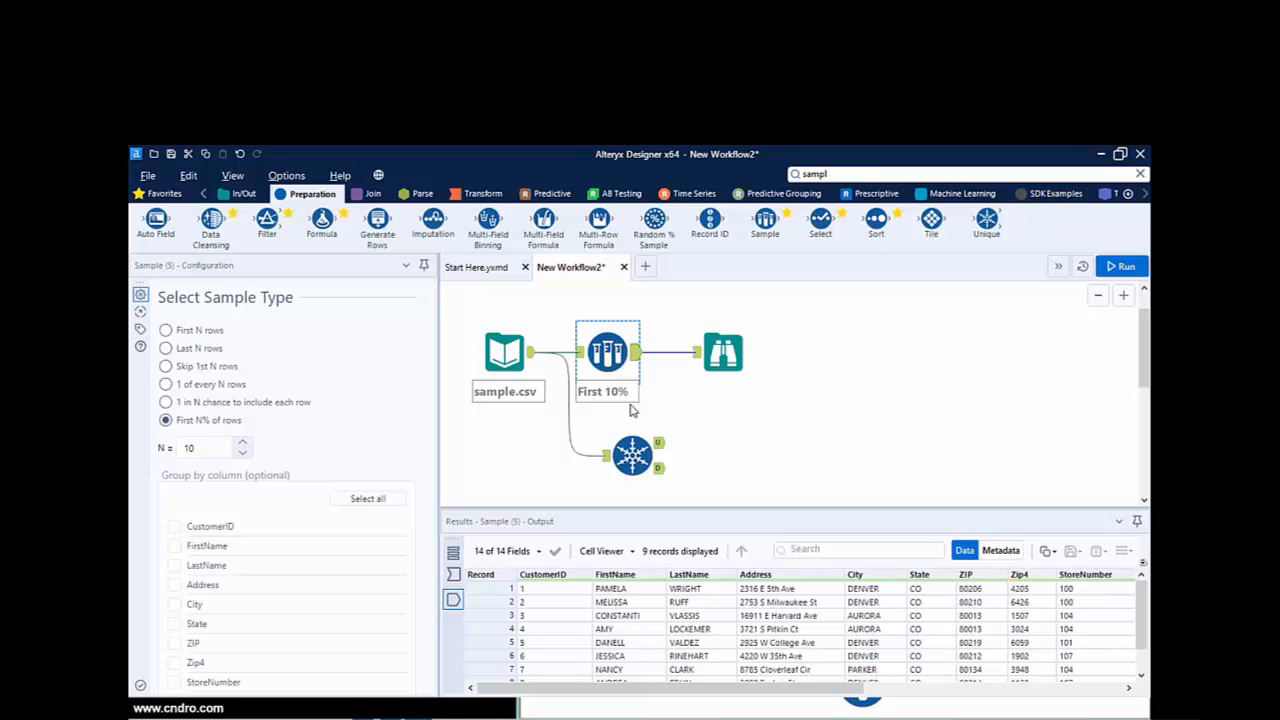
{"action": "left_click", "coordinate": [633, 455]}
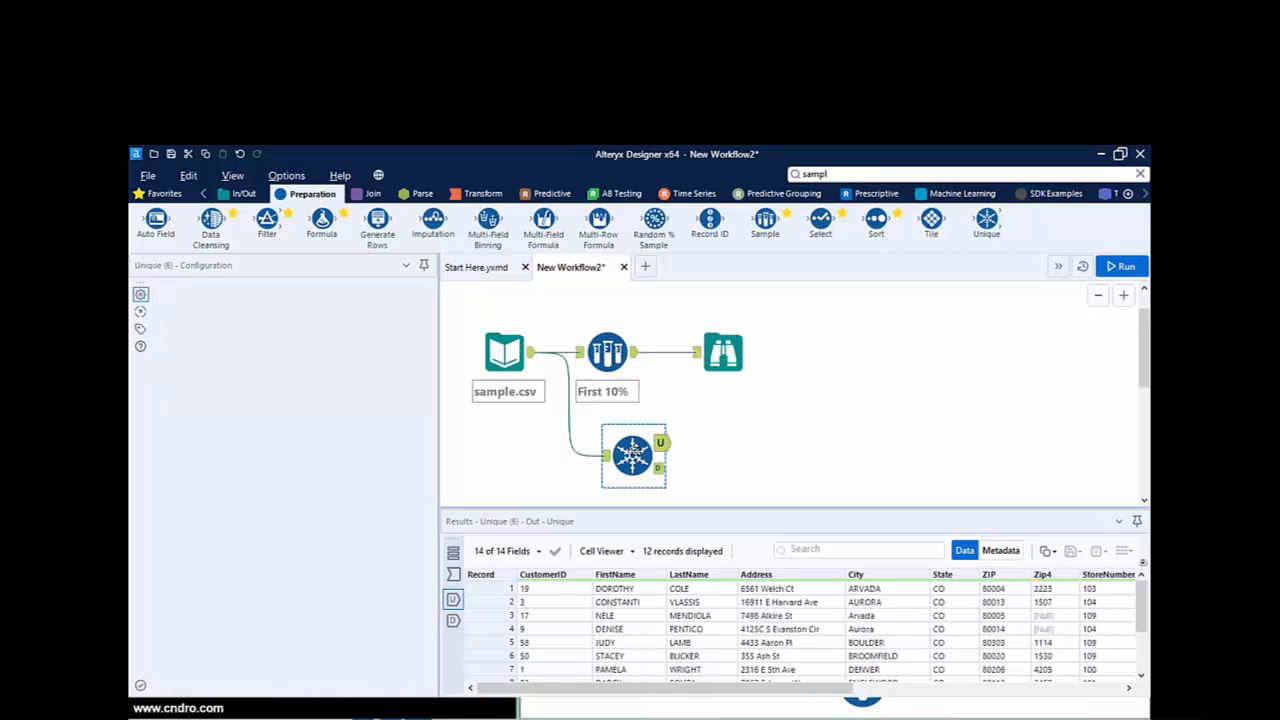
{"action": "key", "text": "Delete"}
Set the Sample tool to First N rows with N = 2, grouped by City, and run the workflow
{"action": "left_click", "coordinate": [607, 358]}
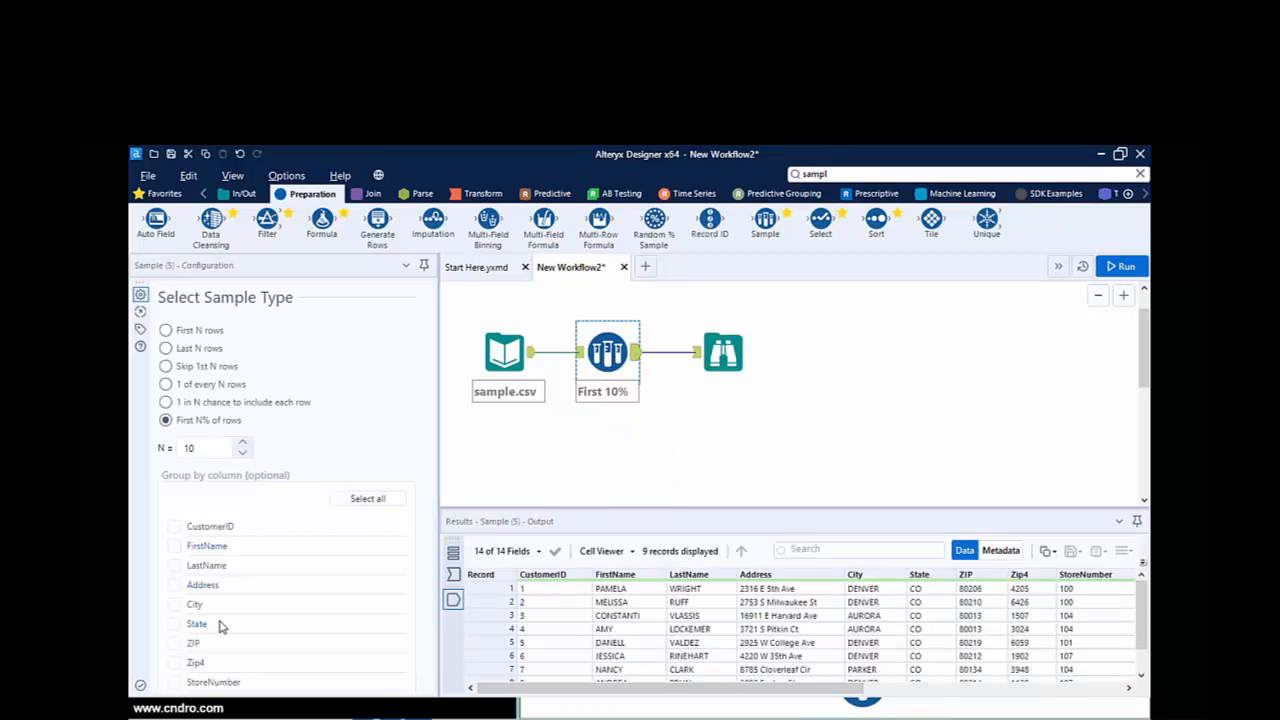
{"action": "left_click", "coordinate": [175, 606]}
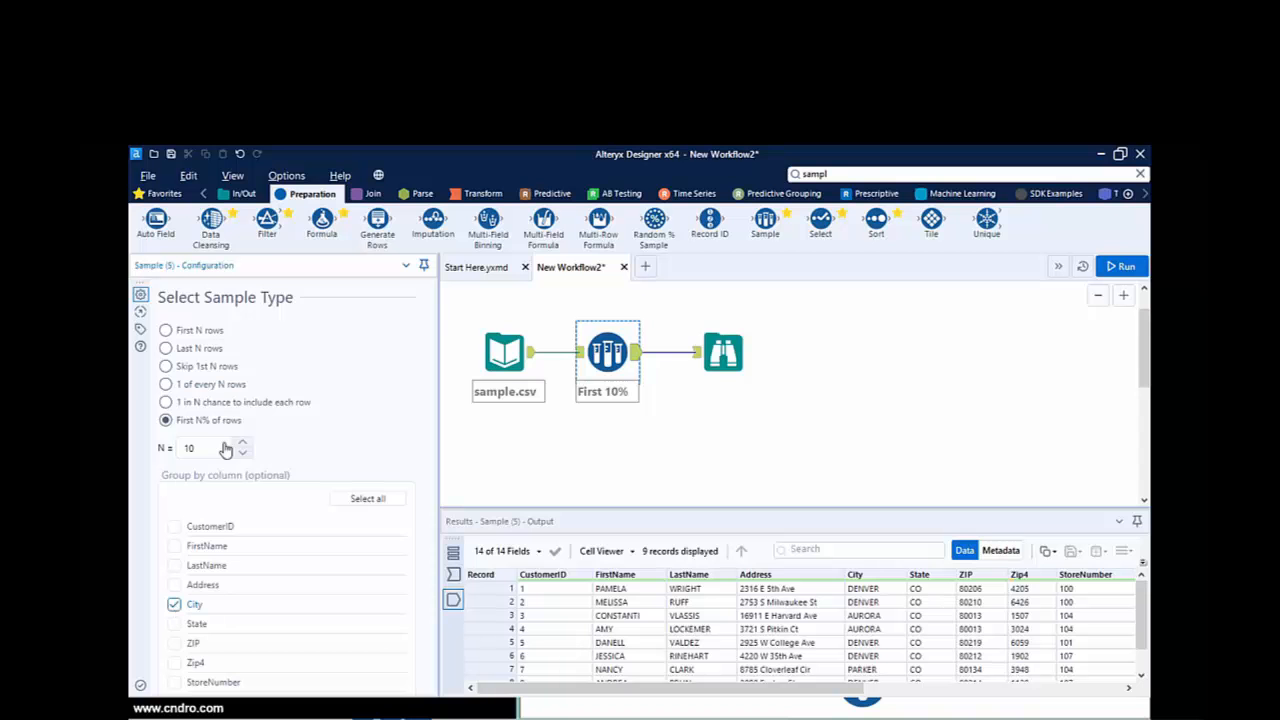
{"action": "left_click", "coordinate": [166, 333]}
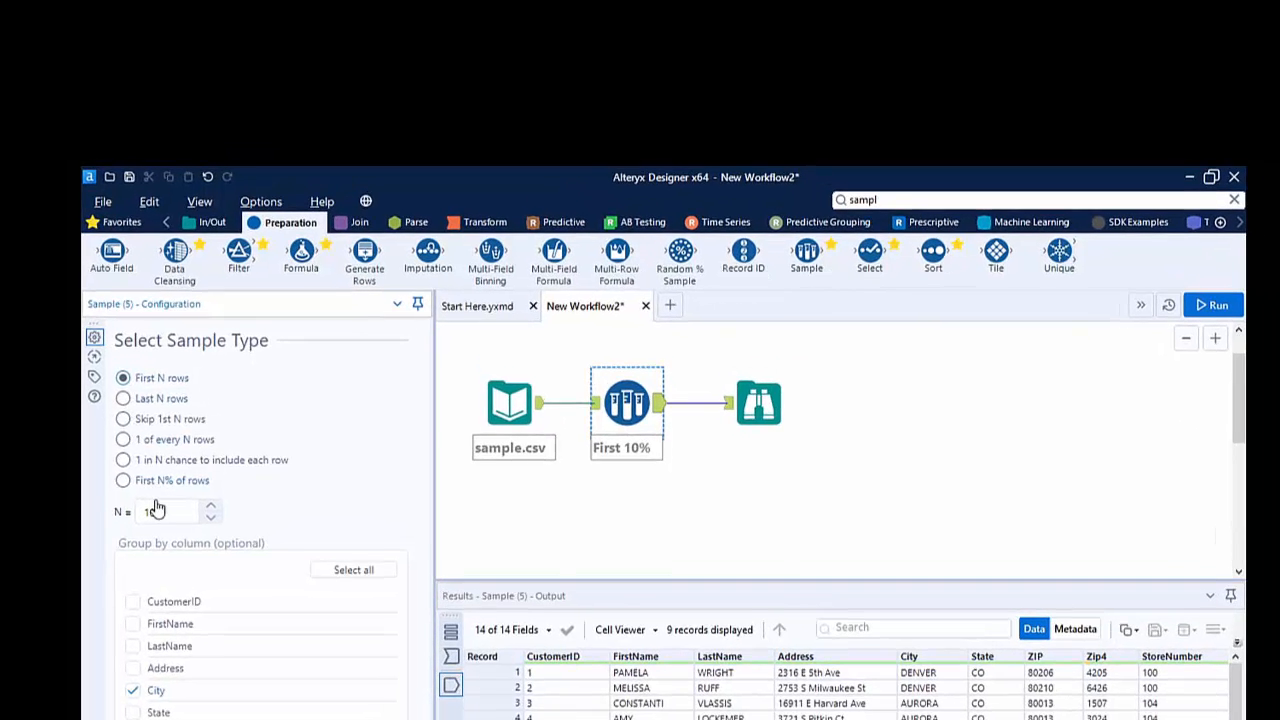
{"action": "double_click", "coordinate": [148, 540]}
{"action": "key", "text": "BackSpace"}
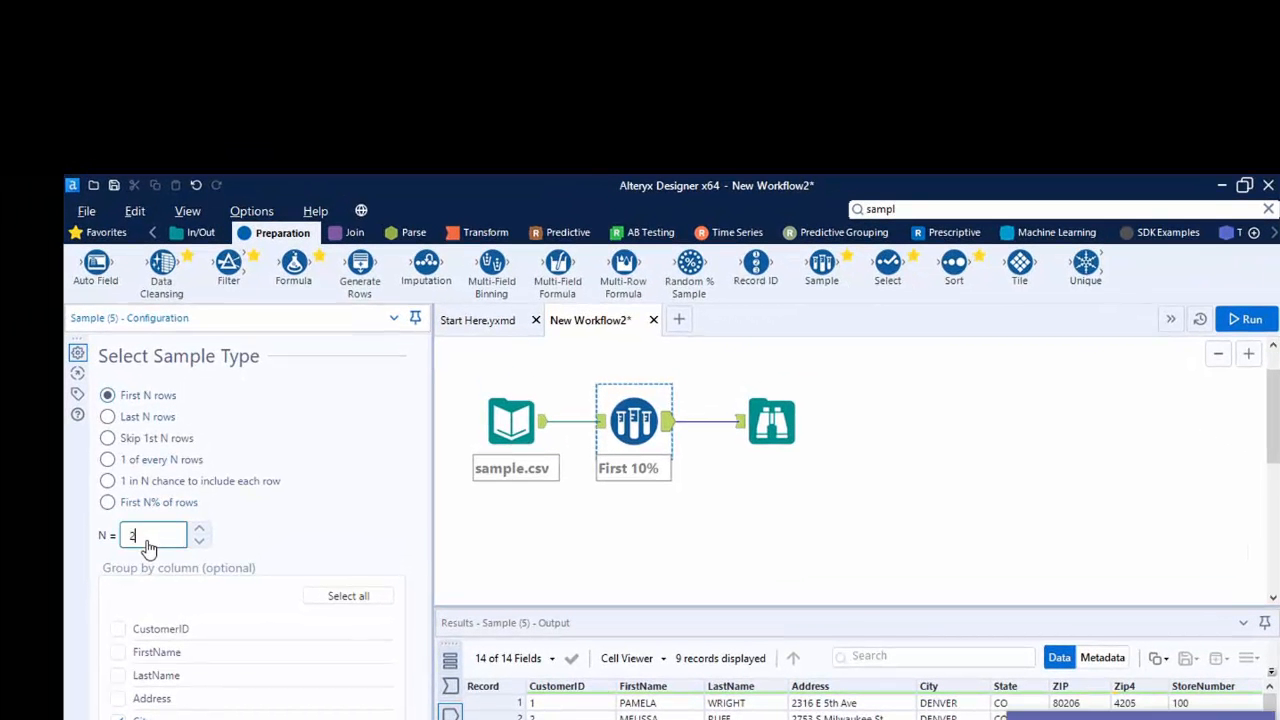
{"action": "left_click", "coordinate": [1262, 719]}
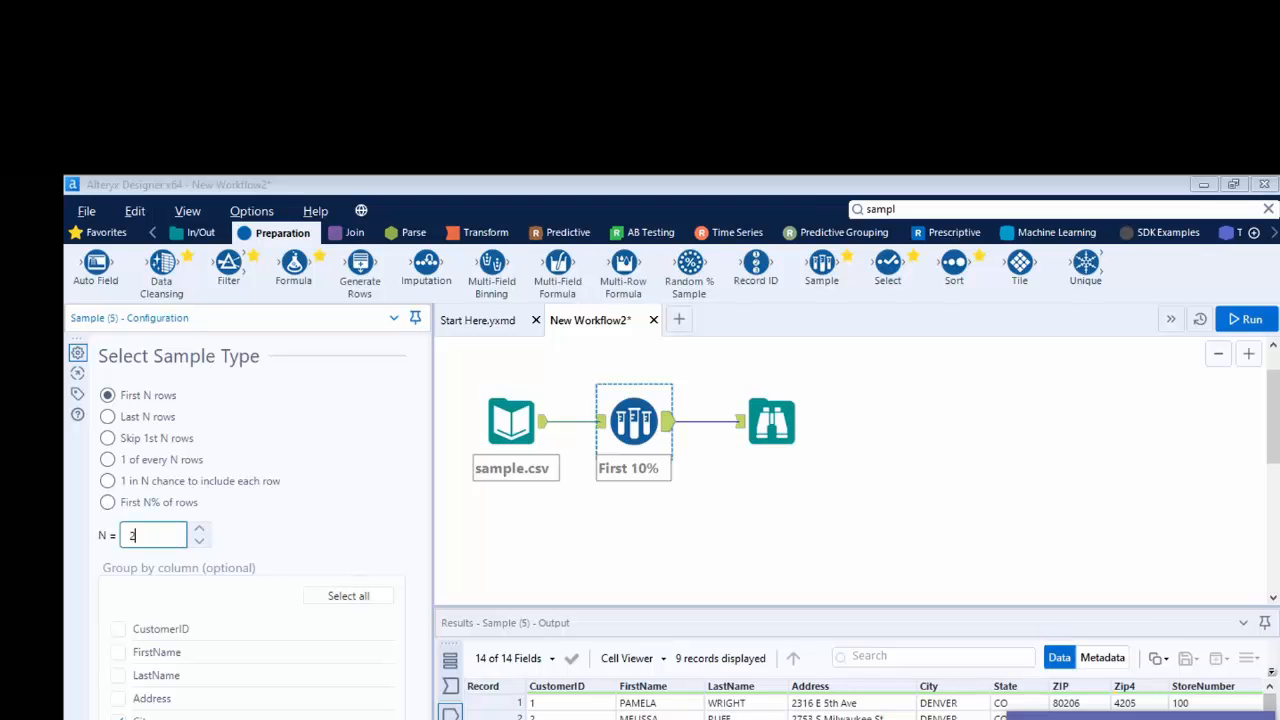
{"action": "left_click", "coordinate": [1003, 471]}
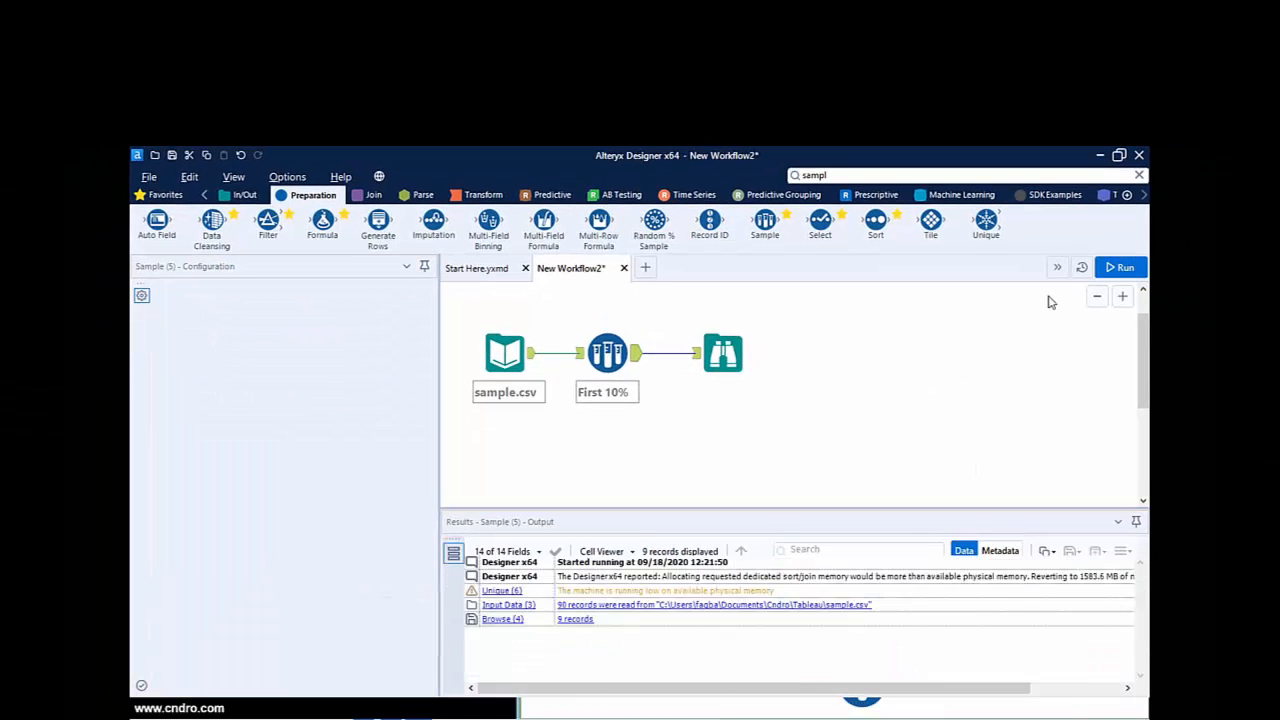
{"action": "left_click", "coordinate": [1166, 286]}
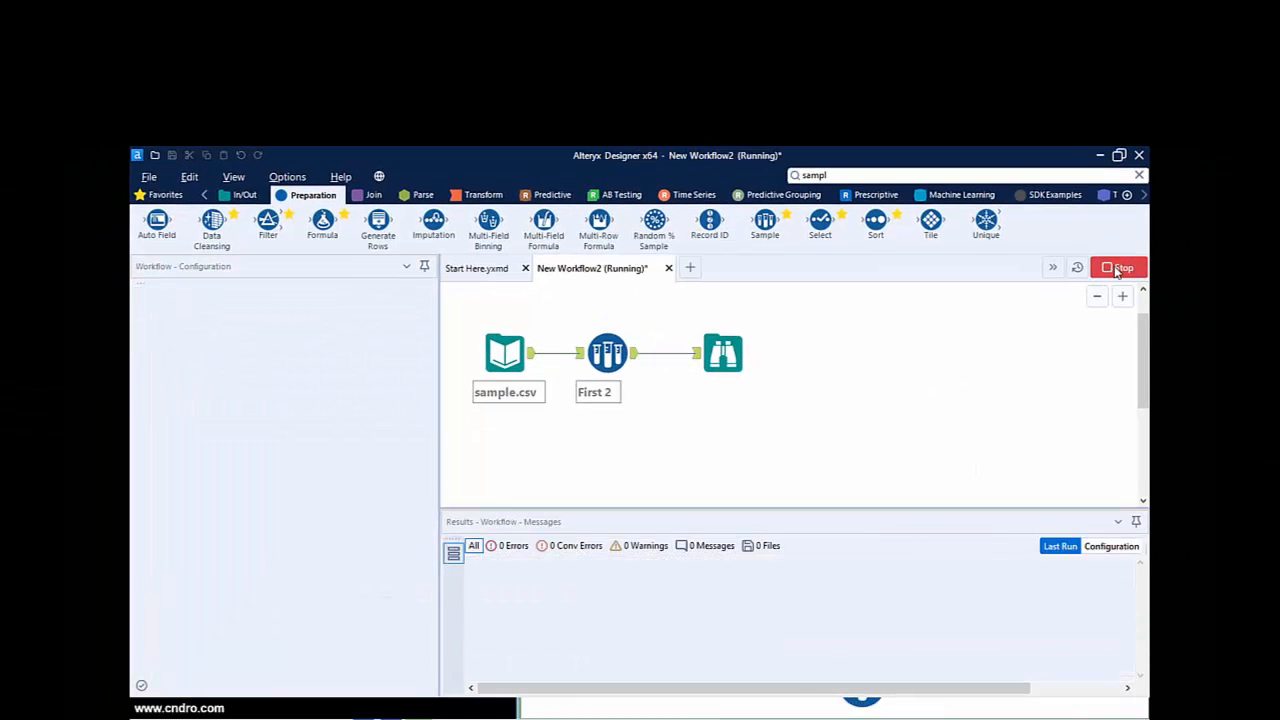
Examine the Browse tool's records to compare the rows kept for each City, and review the Sample tool's configuration and messages
{"action": "left_click", "coordinate": [726, 357]}
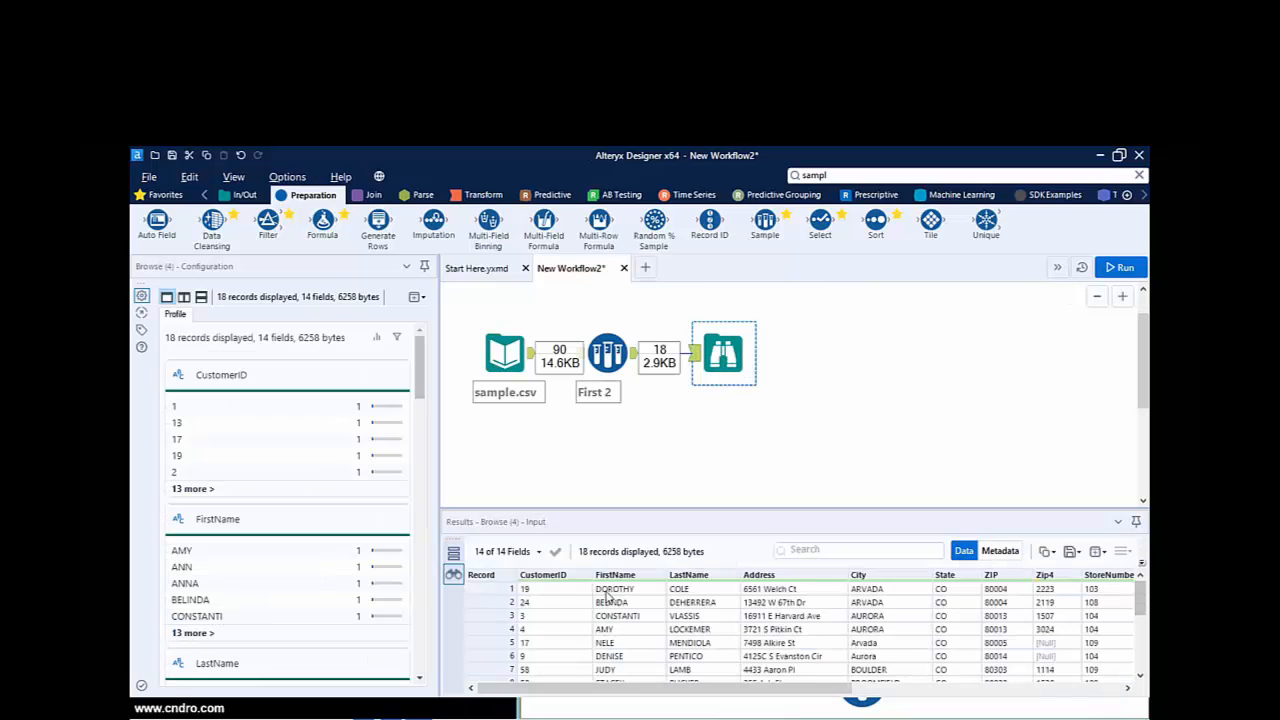
{"action": "left_click", "coordinate": [499, 588]}
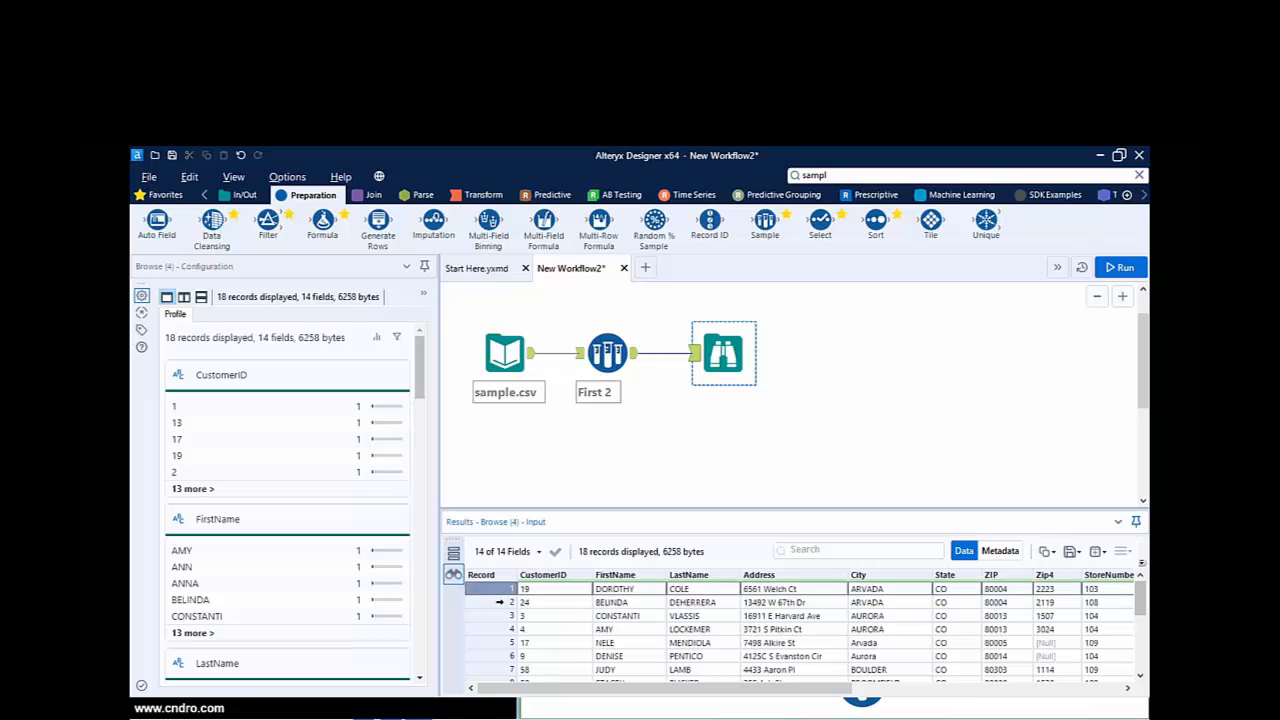
{"action": "left_click", "coordinate": [499, 602], "text": "shift"}
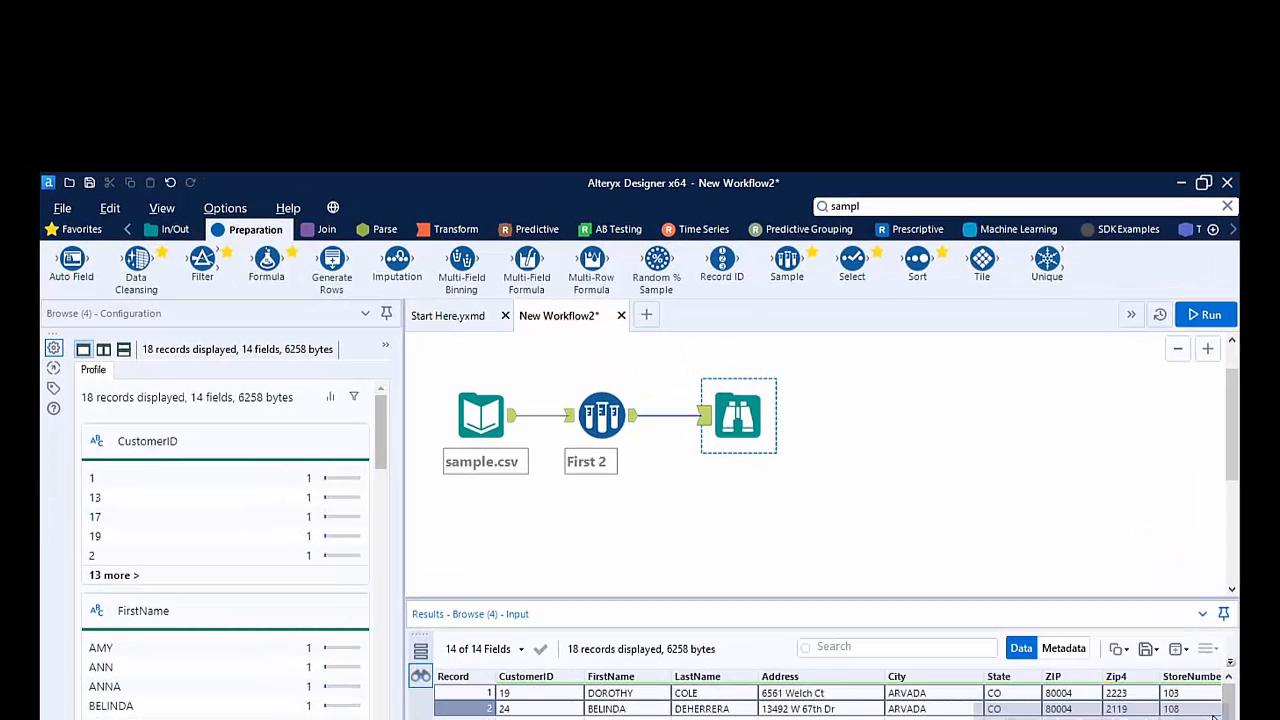
{"action": "scroll", "coordinate": [1216, 712], "scroll_direction": "down", "scroll_amount": 2}
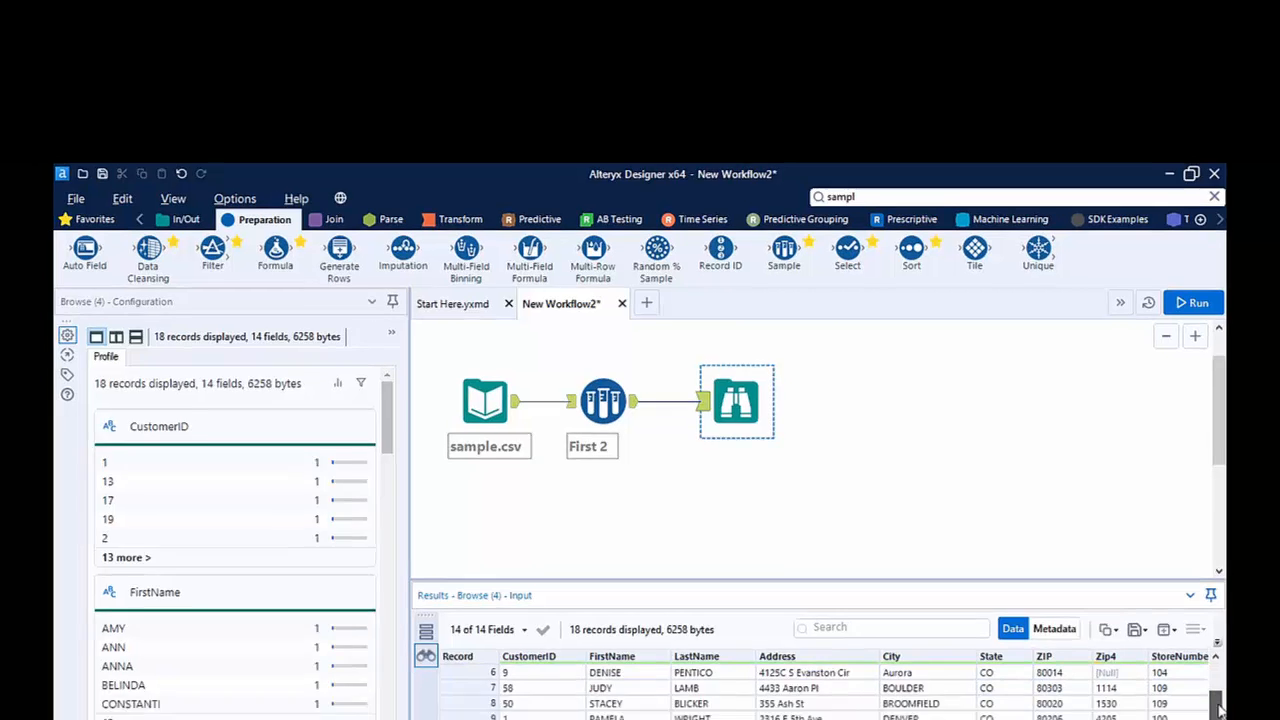
{"action": "scroll", "coordinate": [1216, 706], "scroll_direction": "down", "scroll_amount": 2}
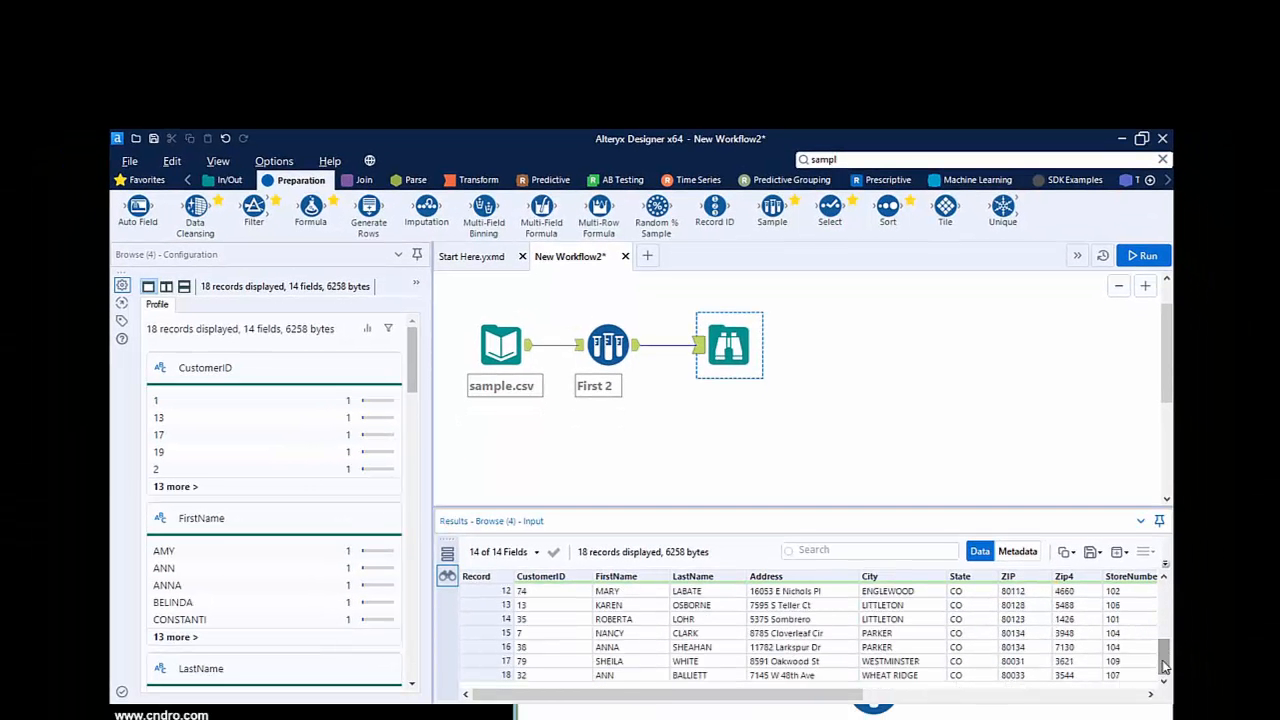
{"action": "left_click", "coordinate": [493, 634]}
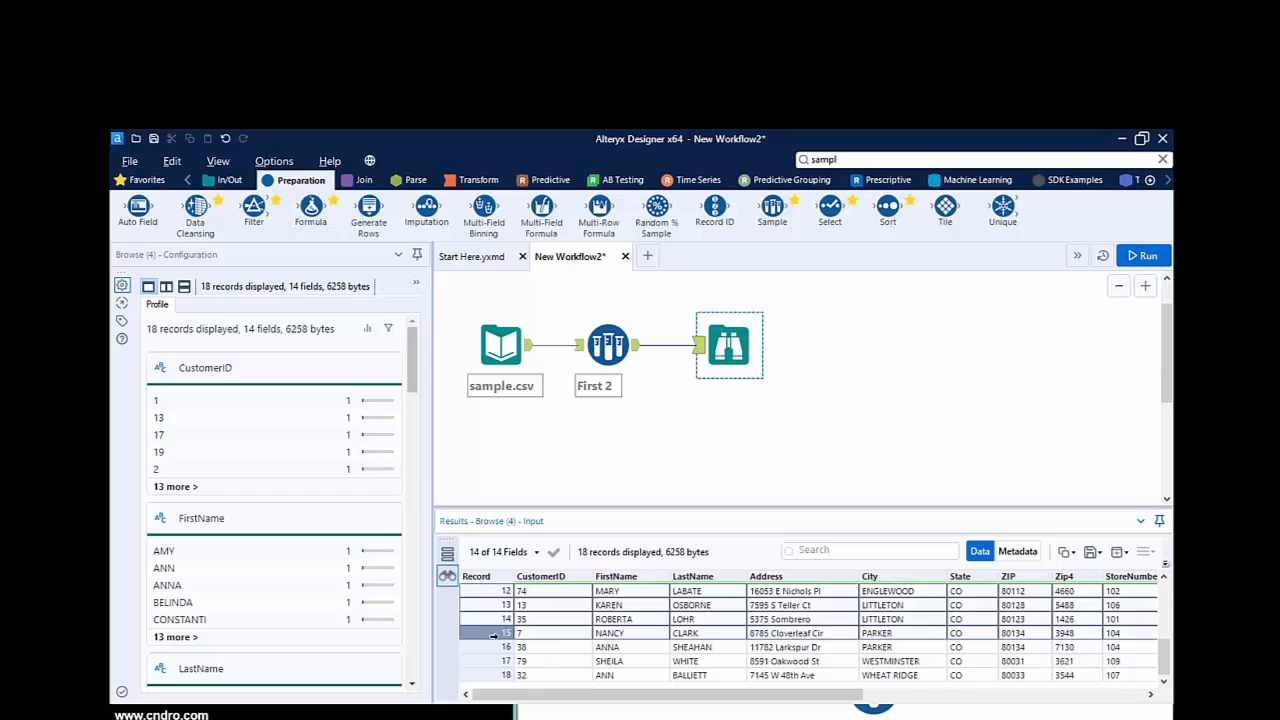
{"action": "left_click", "coordinate": [493, 647]}
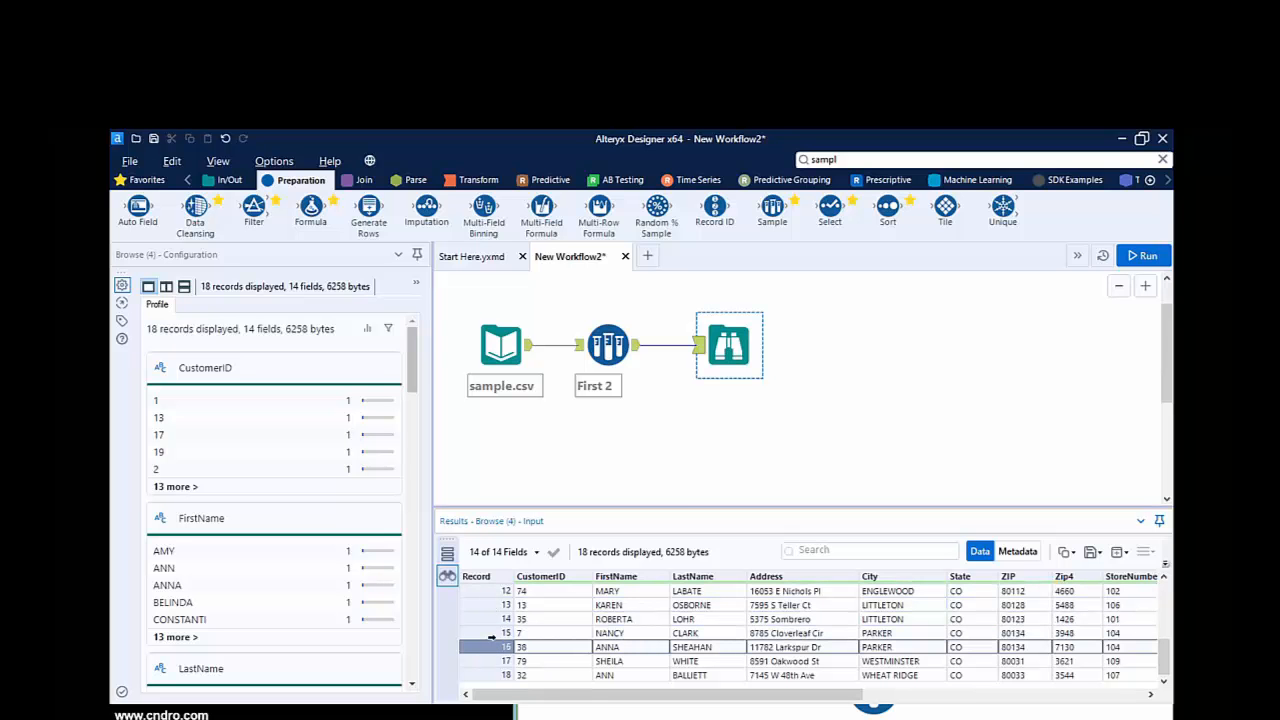
{"action": "left_click", "coordinate": [491, 634]}
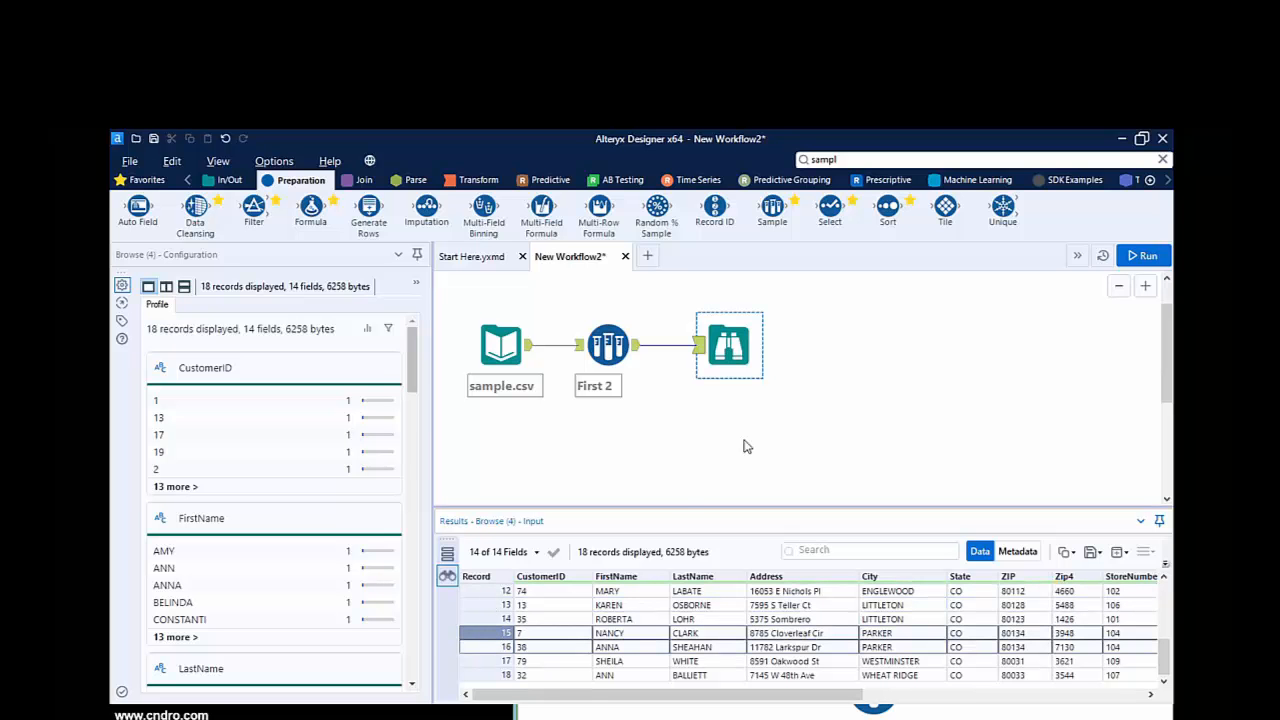
{"action": "left_click", "coordinate": [608, 344]}
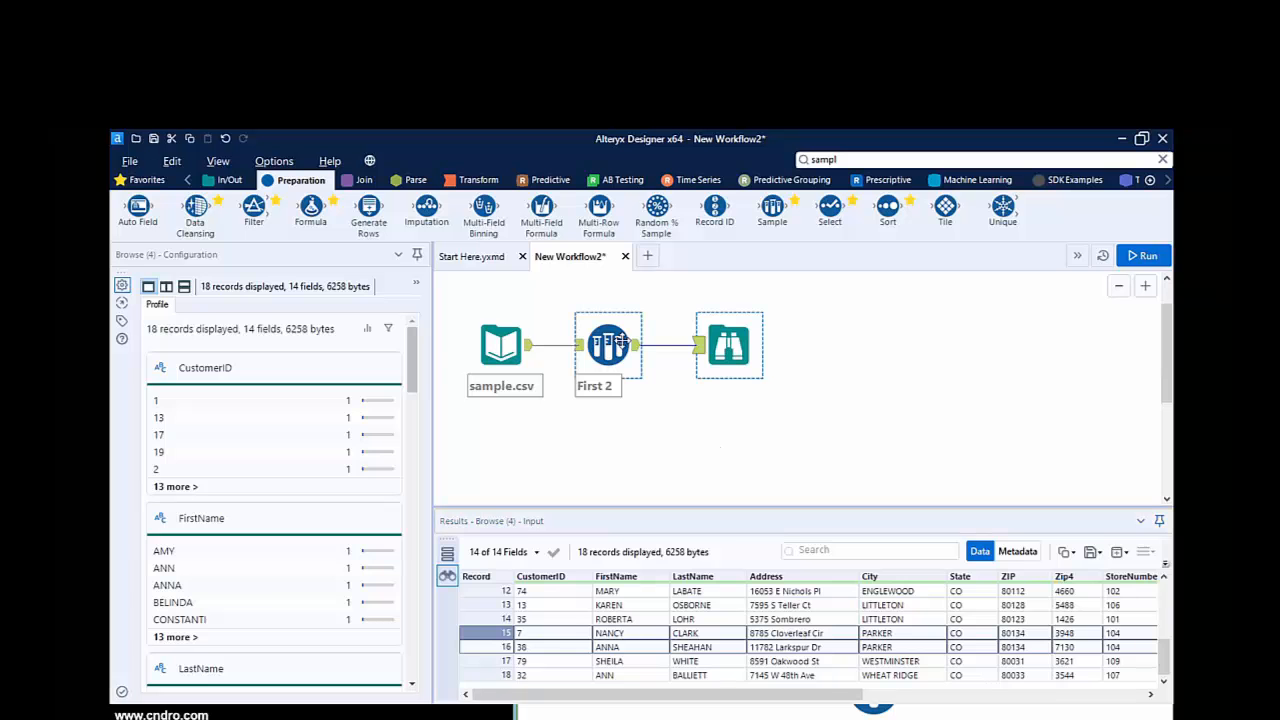
{"action": "mouse_move", "coordinate": [608, 344]}
{"action": "left_mouse_down"}
{"action": "mouse_move", "coordinate": [528, 424]}
{"action": "mouse_move", "coordinate": [613, 366]}
{"action": "left_mouse_up"}
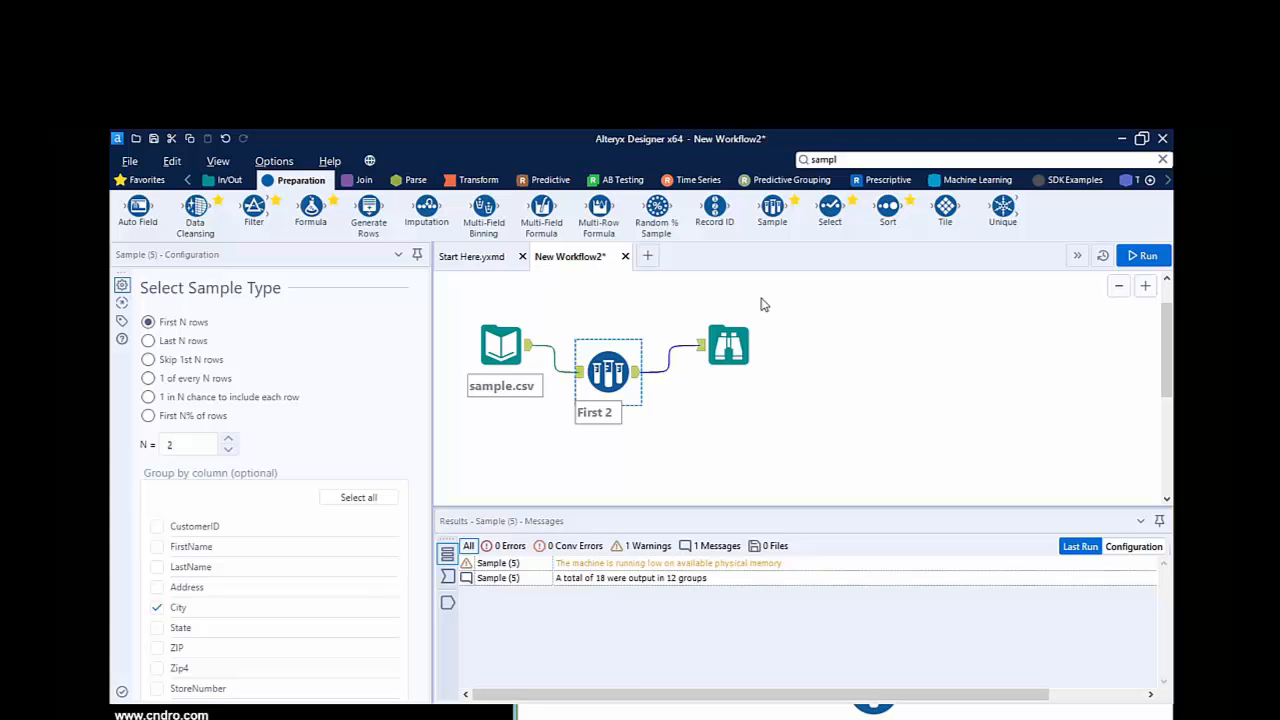
Switch to the Preparation Tool.pptx presentation in Google Chrome and advance to the closing Thank You slide
{"action": "key", "text": "alt+Tab"}
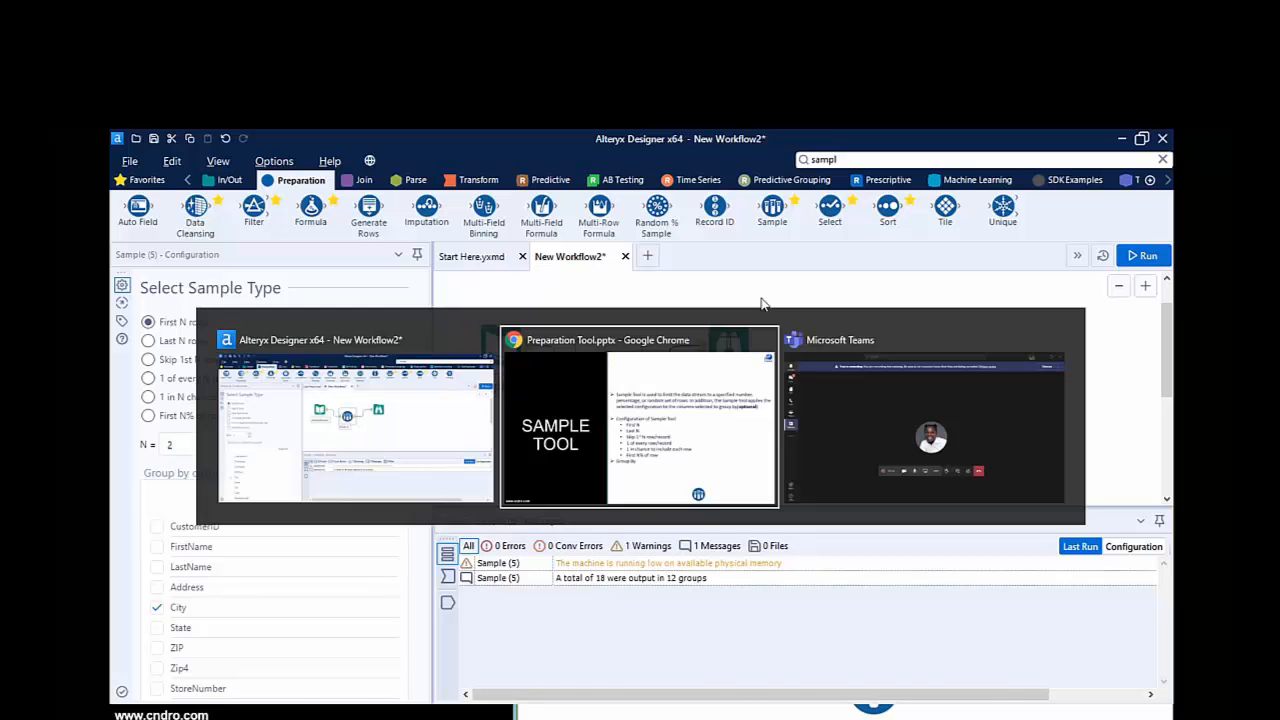
{"action": "key", "text": "Right"}
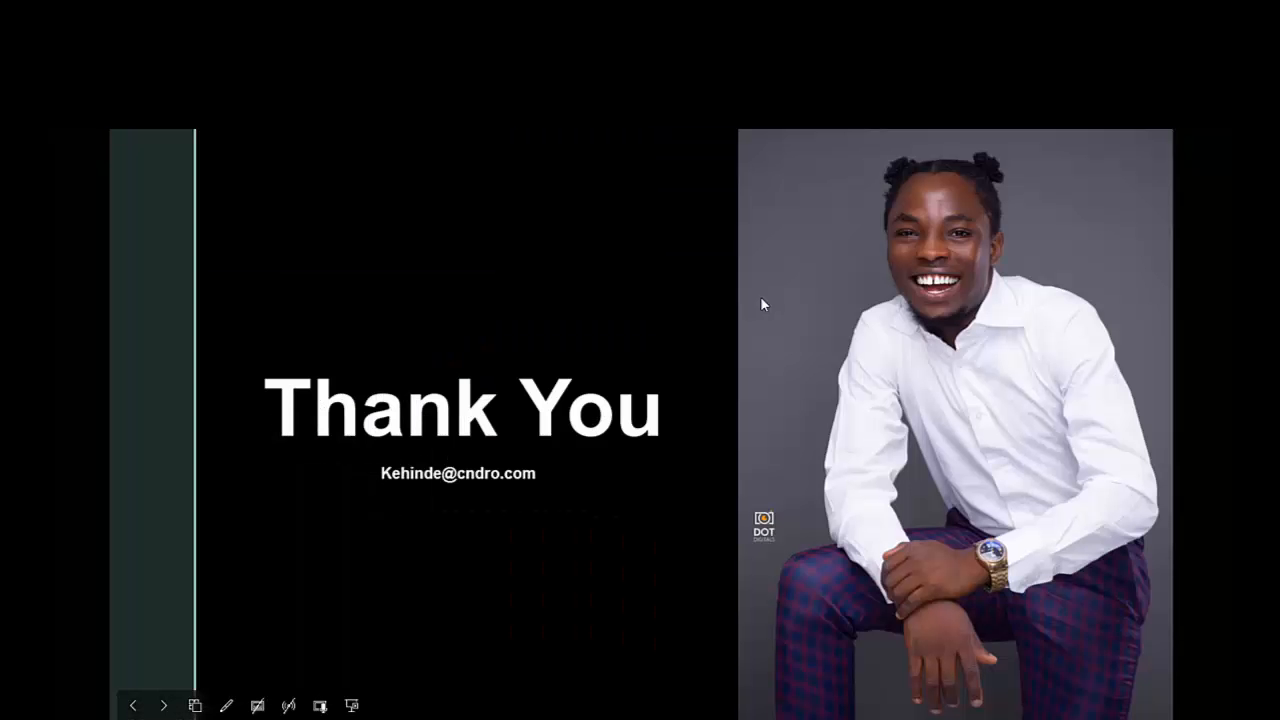